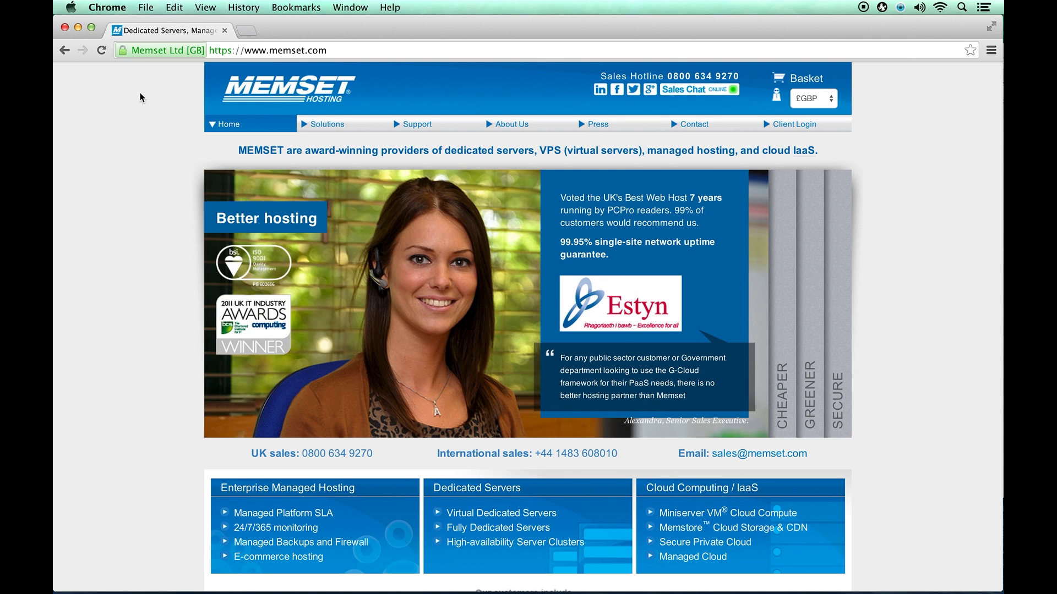
Step: View the Service Level Agreements page from the Support menu
mouse_move(418, 130)
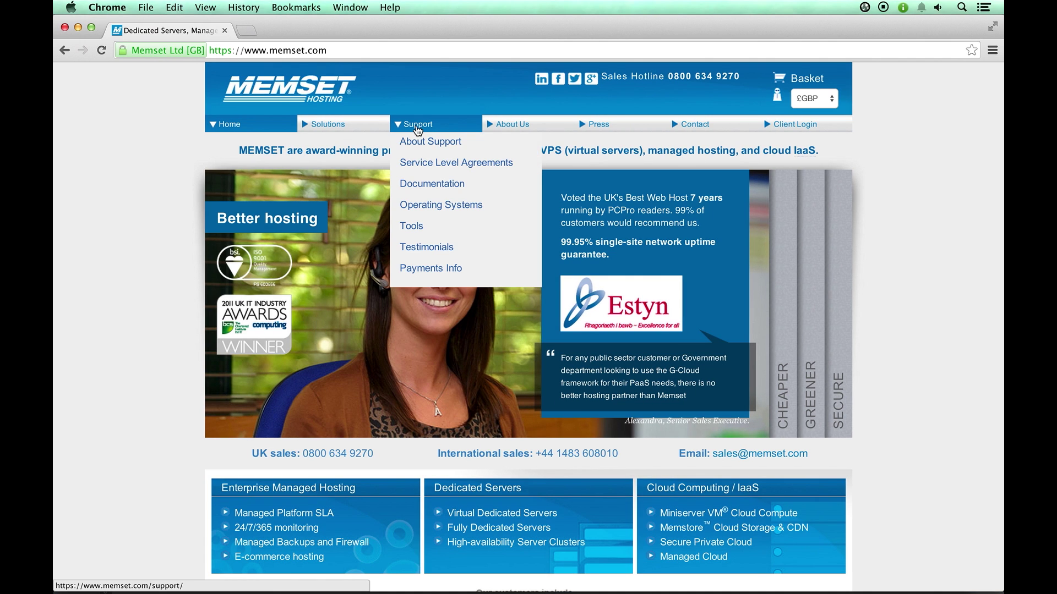
click(430, 161)
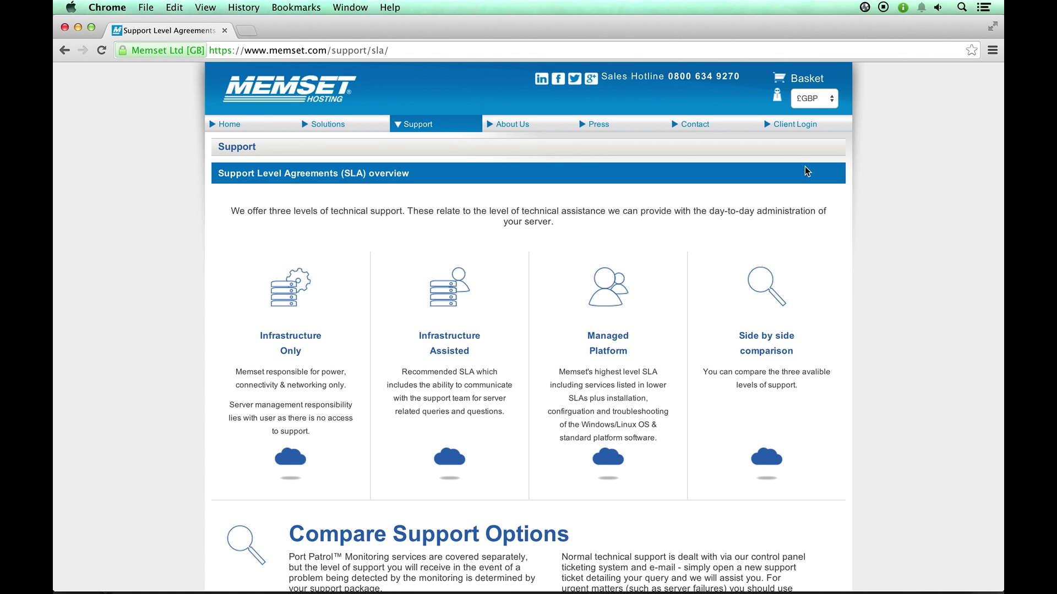
mouse_move(805, 125)
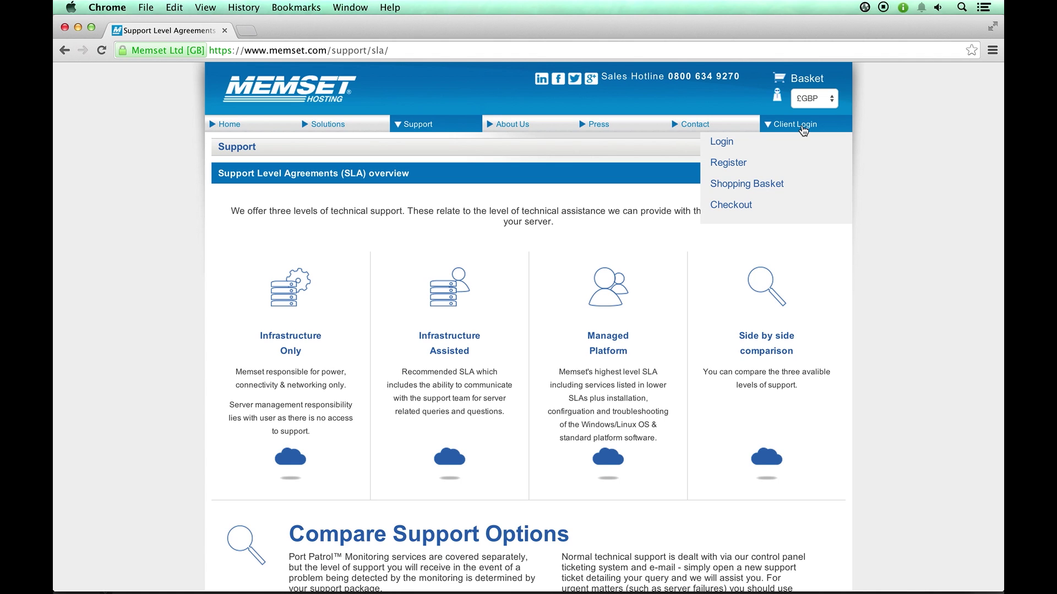
Step: Log in to the customer account and open the My Support Tickets list
click(802, 145)
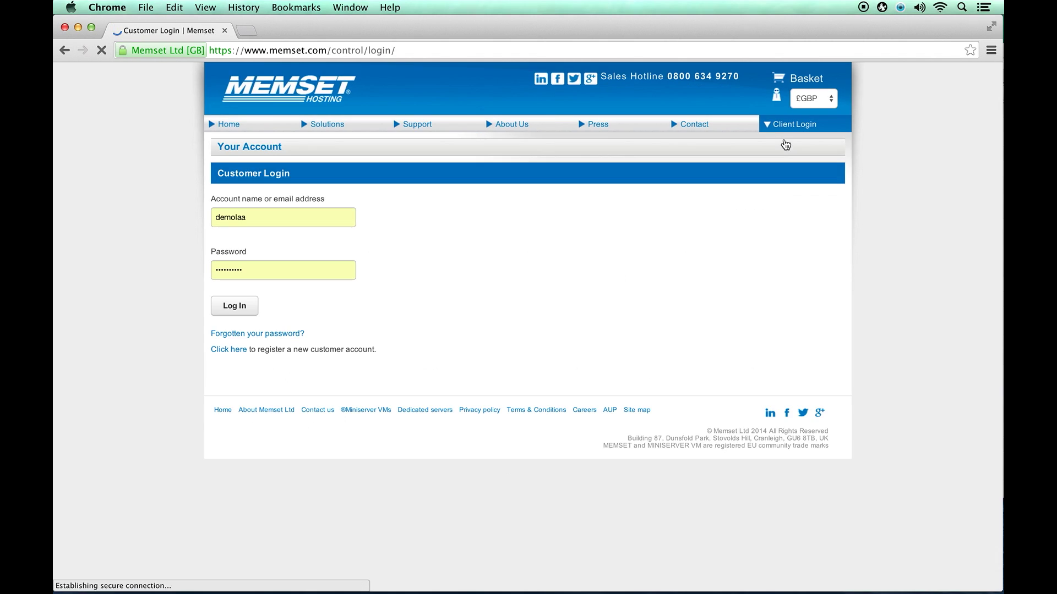
click(253, 306)
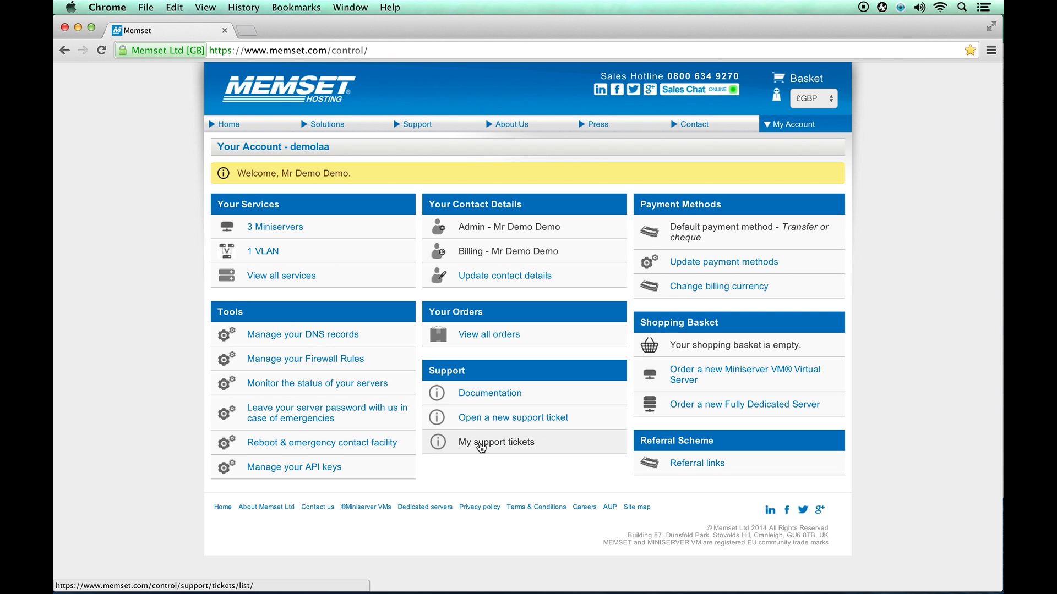
click(480, 444)
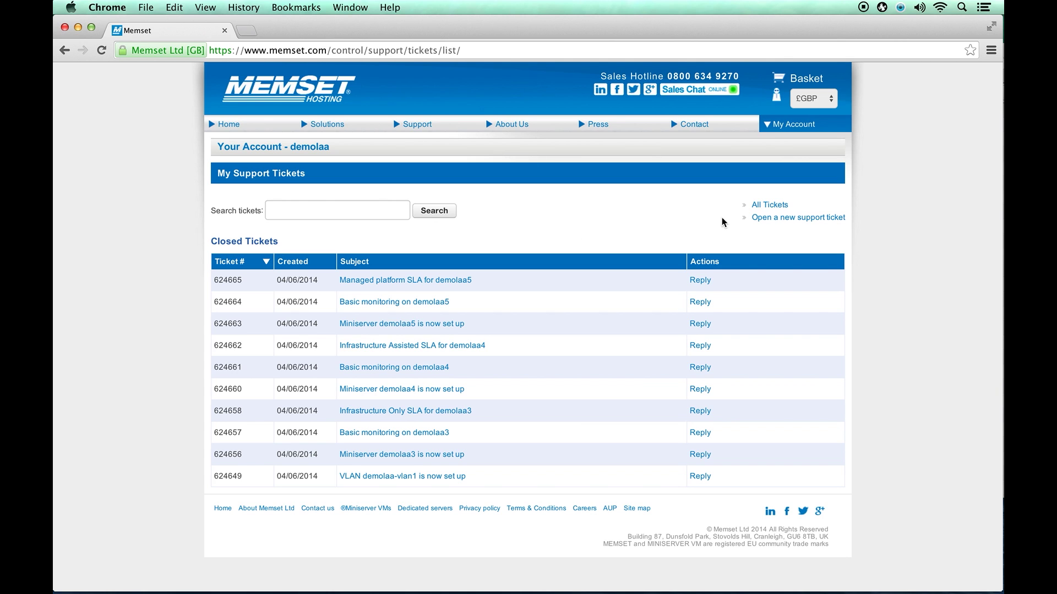
Step: Start a new ticket and compare the Infrastructure Assisted, Infrastructure Only, other and Managed Platform service tabs
click(776, 218)
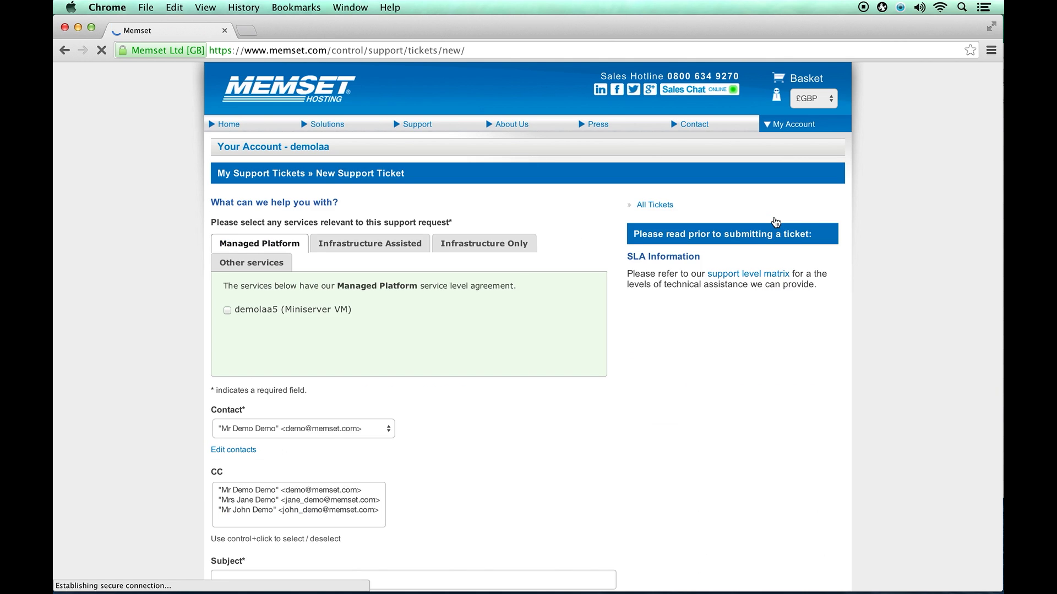
click(398, 246)
click(457, 245)
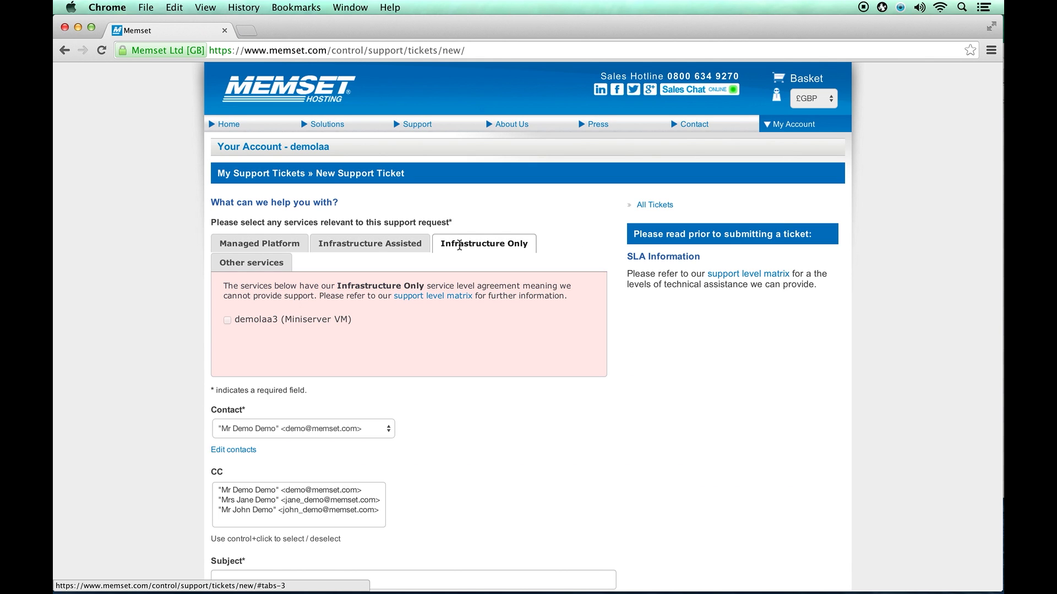
click(274, 262)
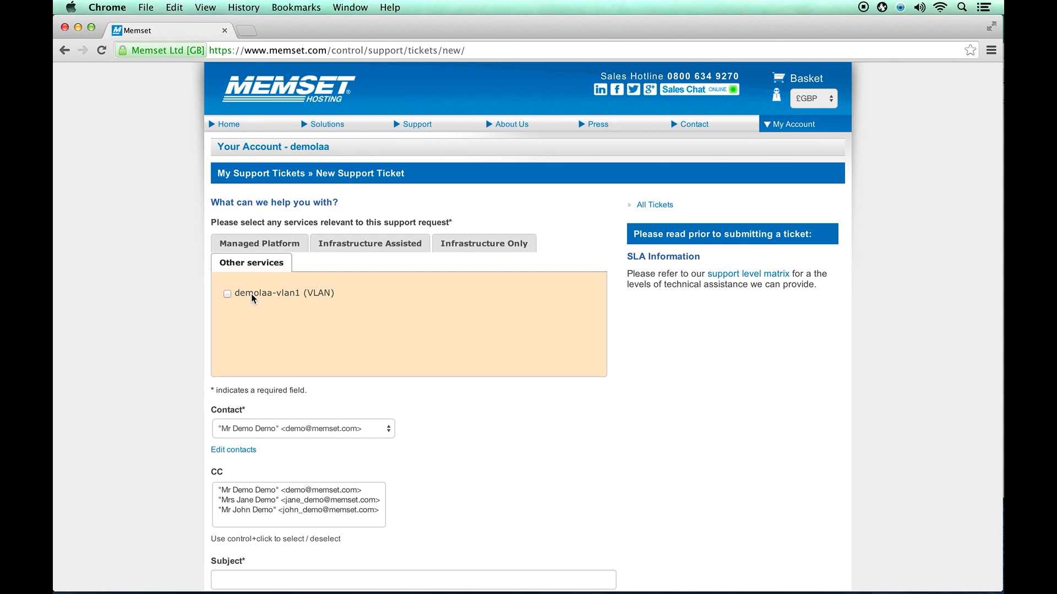
click(461, 244)
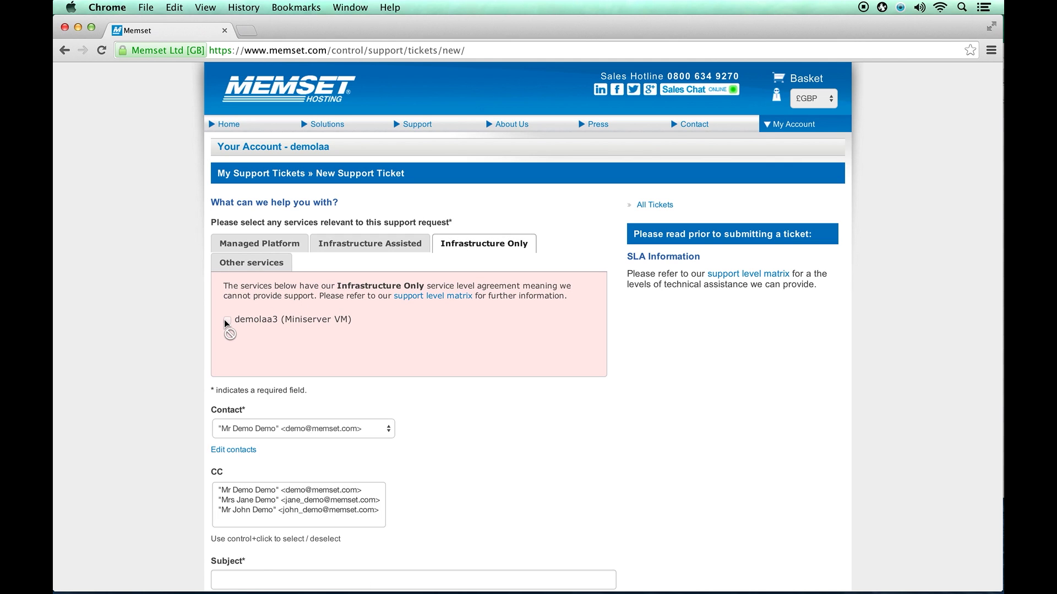
click(244, 246)
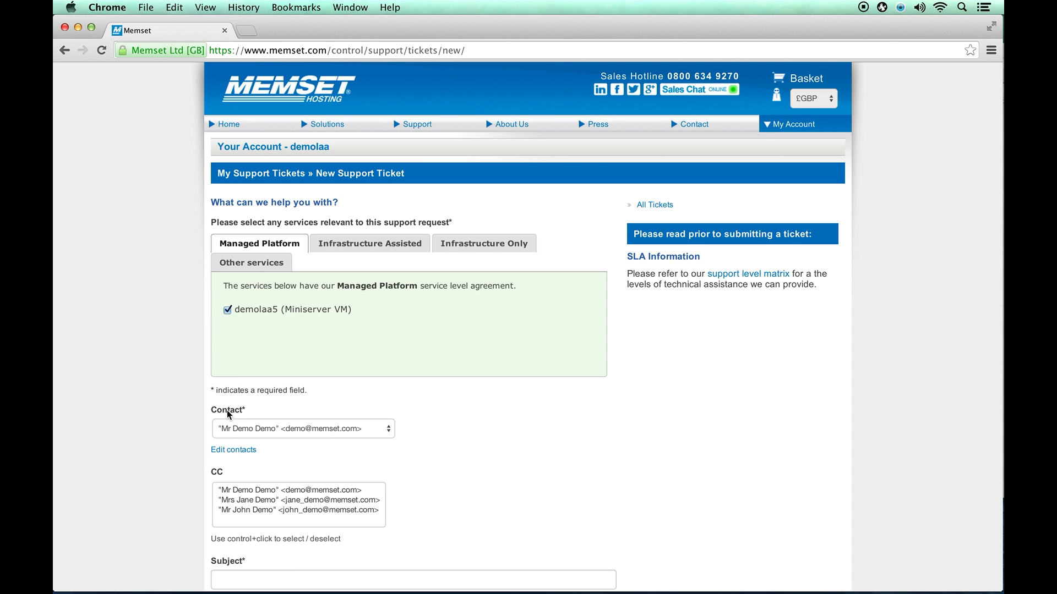
Step: Keep the current ticket contact and CC the second and third contacts
click(227, 424)
click(227, 424)
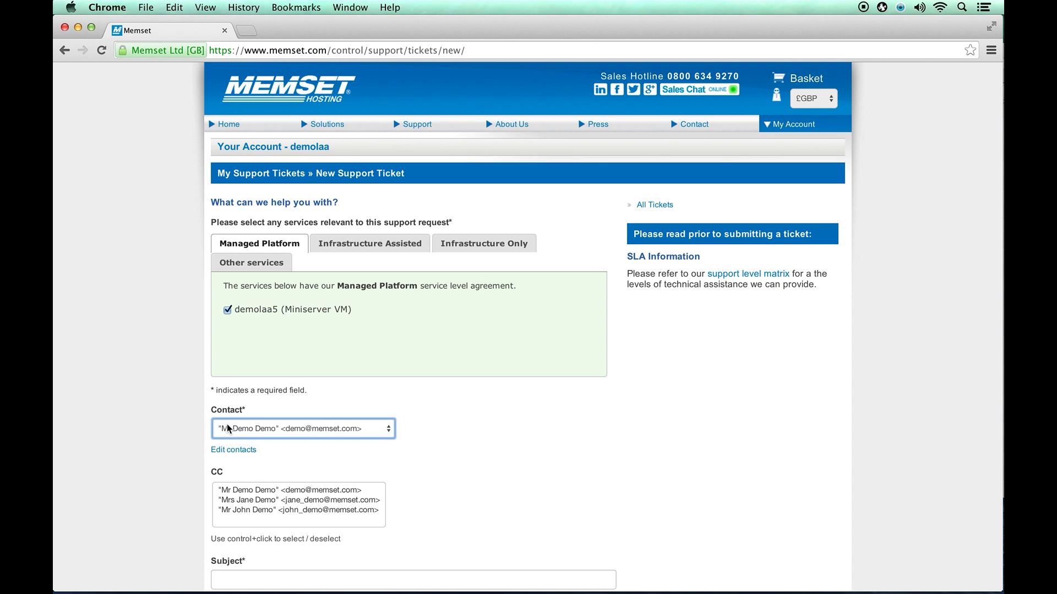
scroll(189, 424, down, 5)
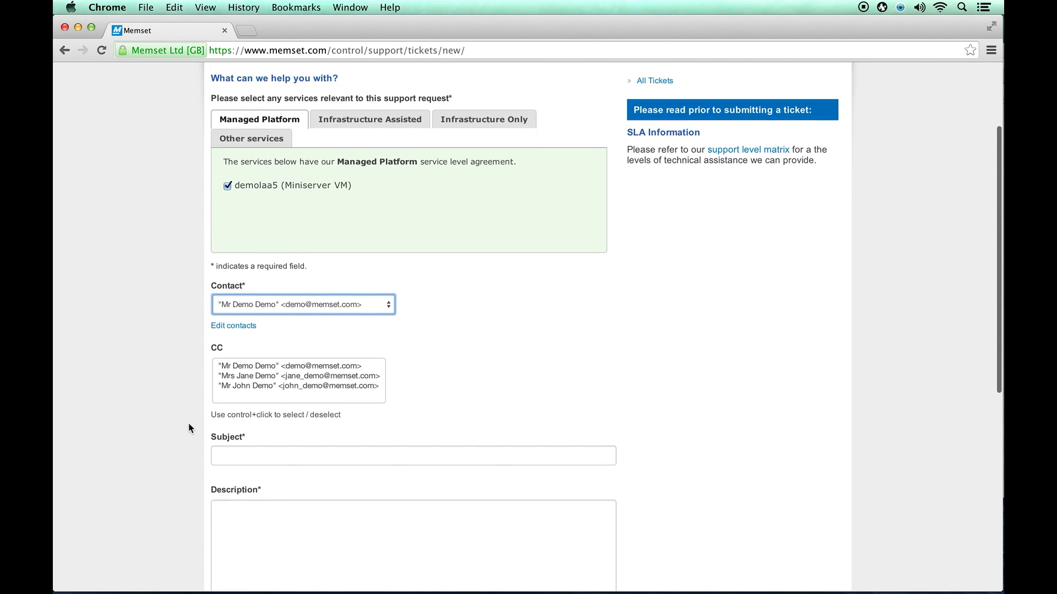
scroll(197, 419, down, 5)
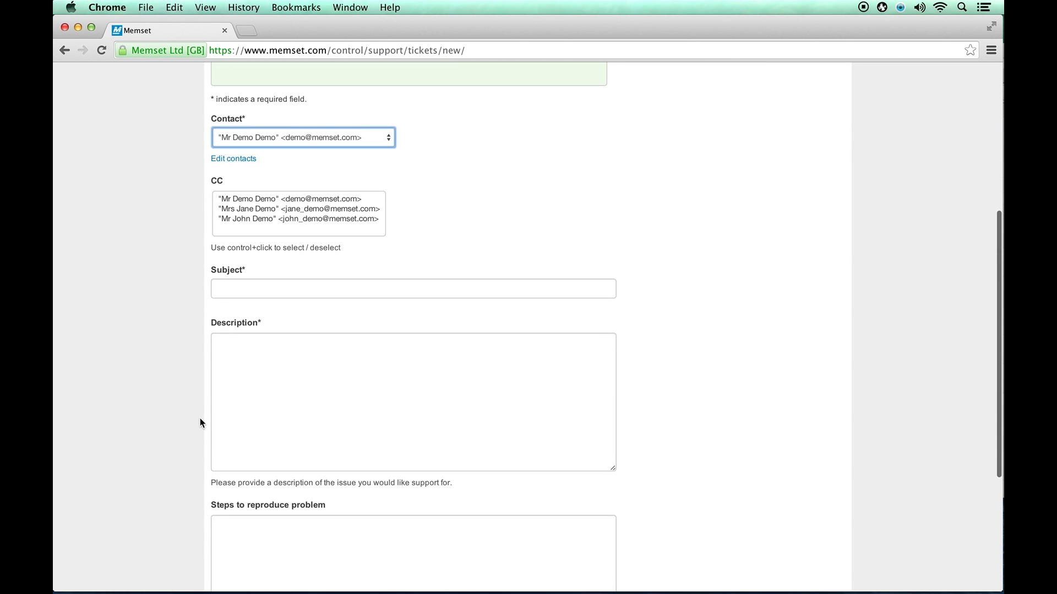
click(257, 210)
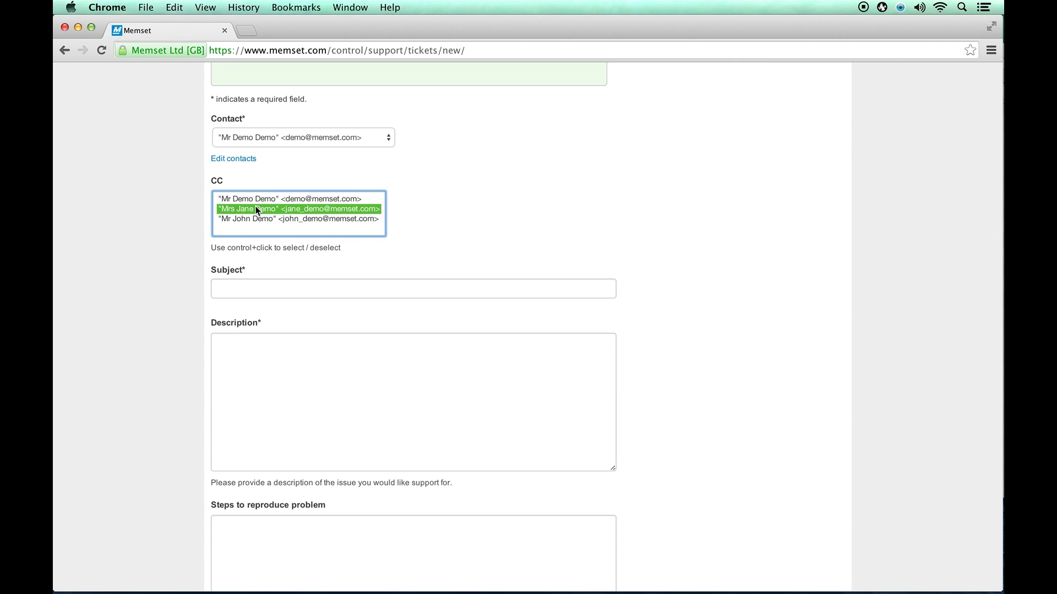
super+click(251, 219)
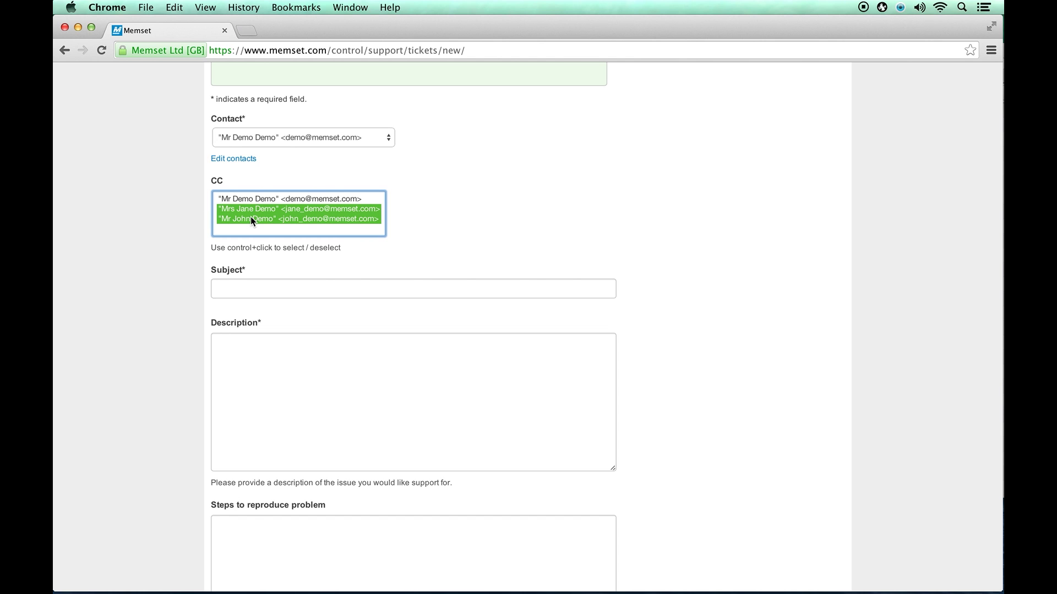
Step: Enter subject 'The subject' and description 'The accurate description'
click(229, 287)
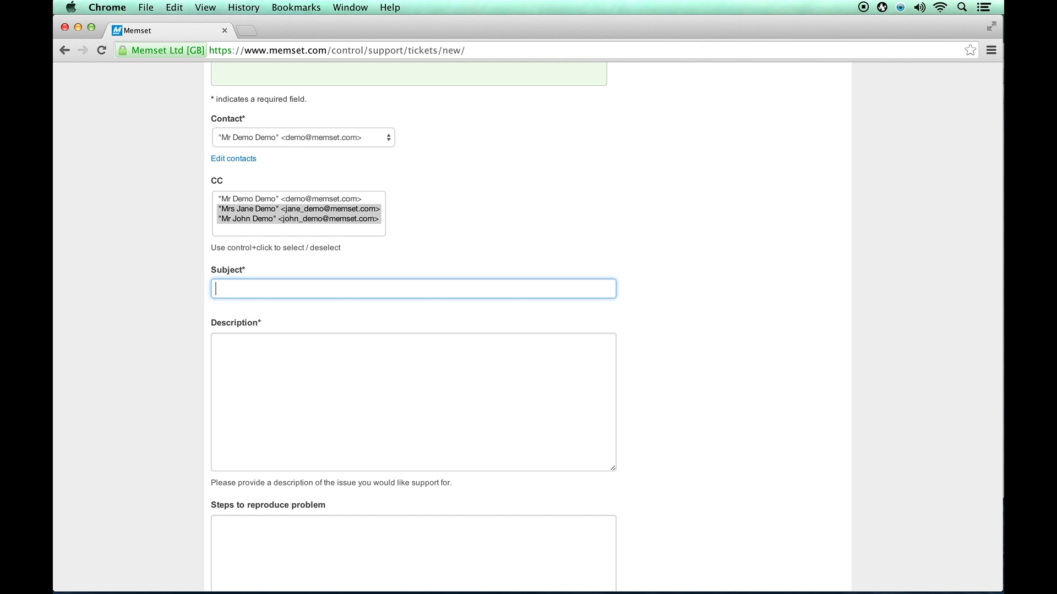
text(The subject)
key(Tab)
text(Th)
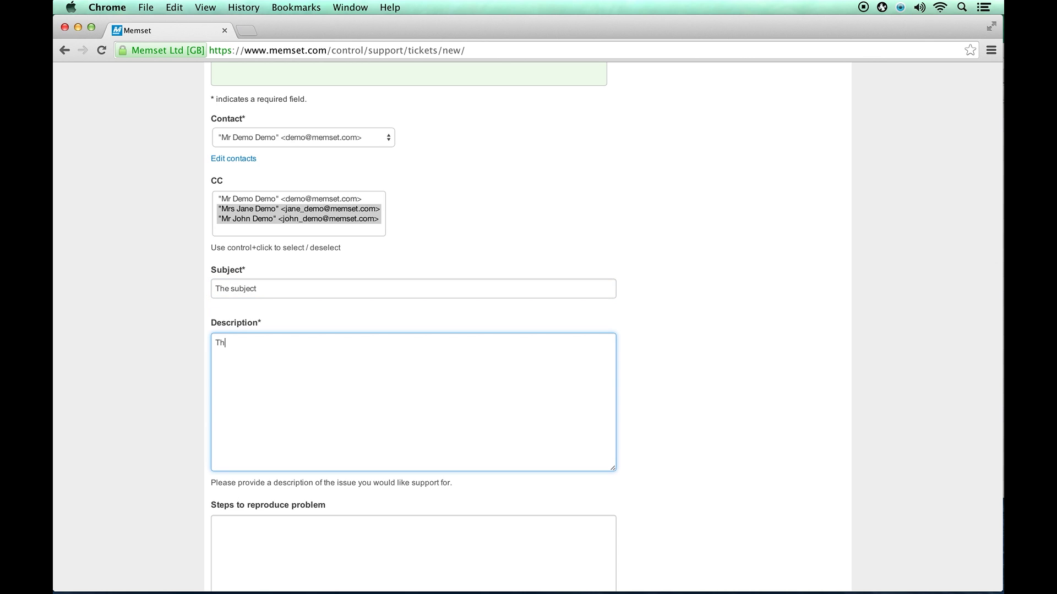
text(e accurate description)
Step: Add steps to reproduce 'The steps needed to replicate the issue' and submit the ticket
click(216, 525)
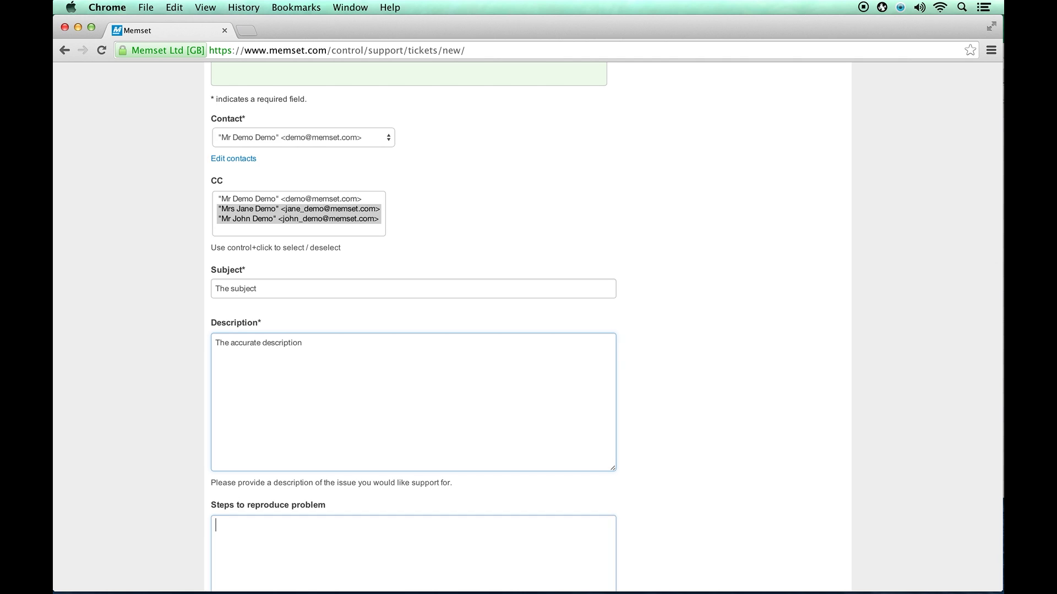
text(The steps)
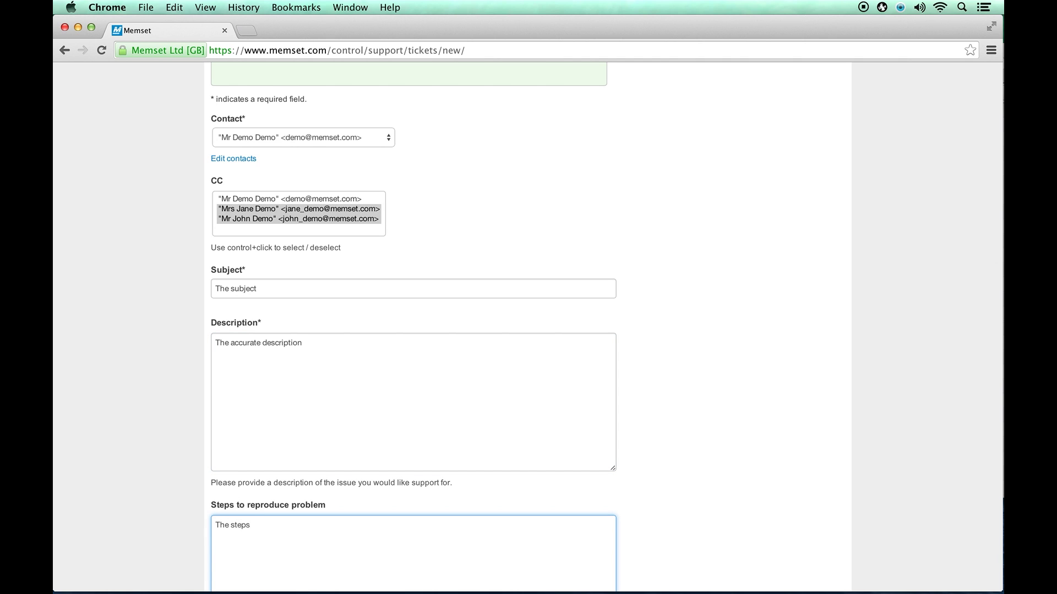
text( needed to replicate the issue)
scroll(190, 411, down, 1)
scroll(191, 411, down, 5)
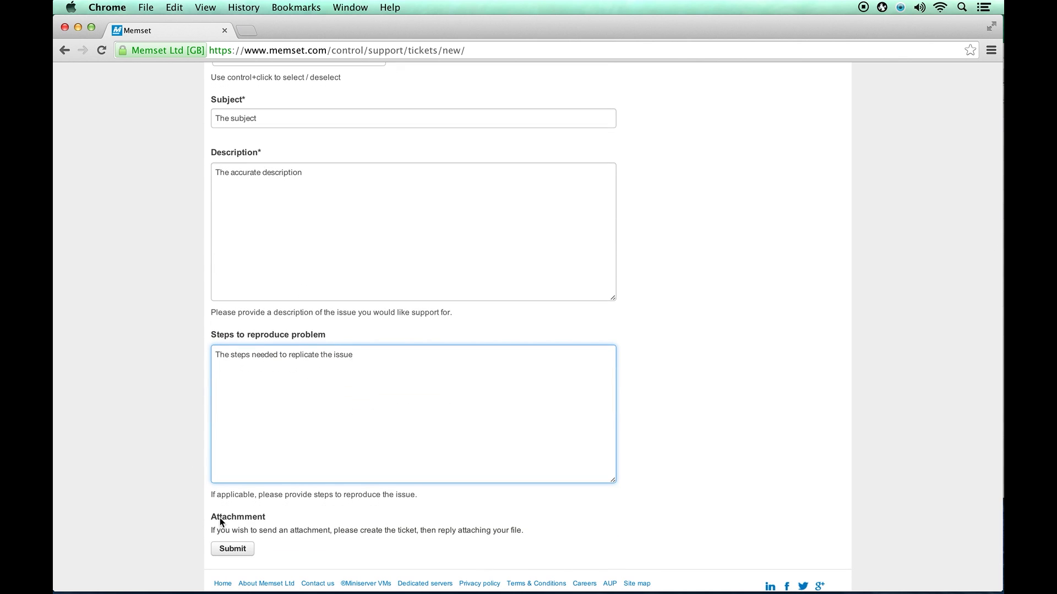
click(233, 550)
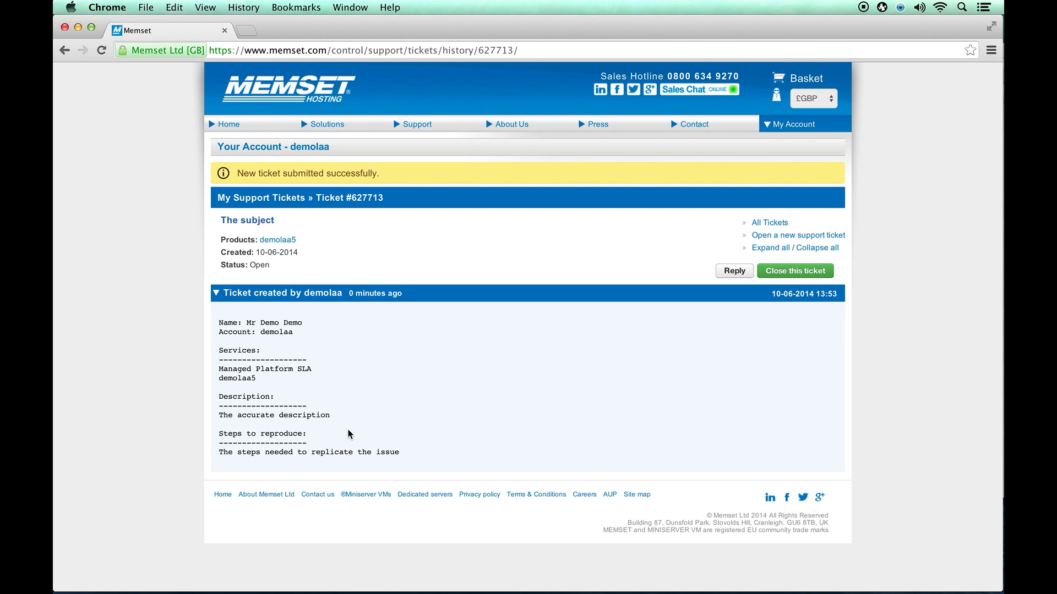
Step: Reply to ticket #627713 with the note 'Additional info'
click(722, 274)
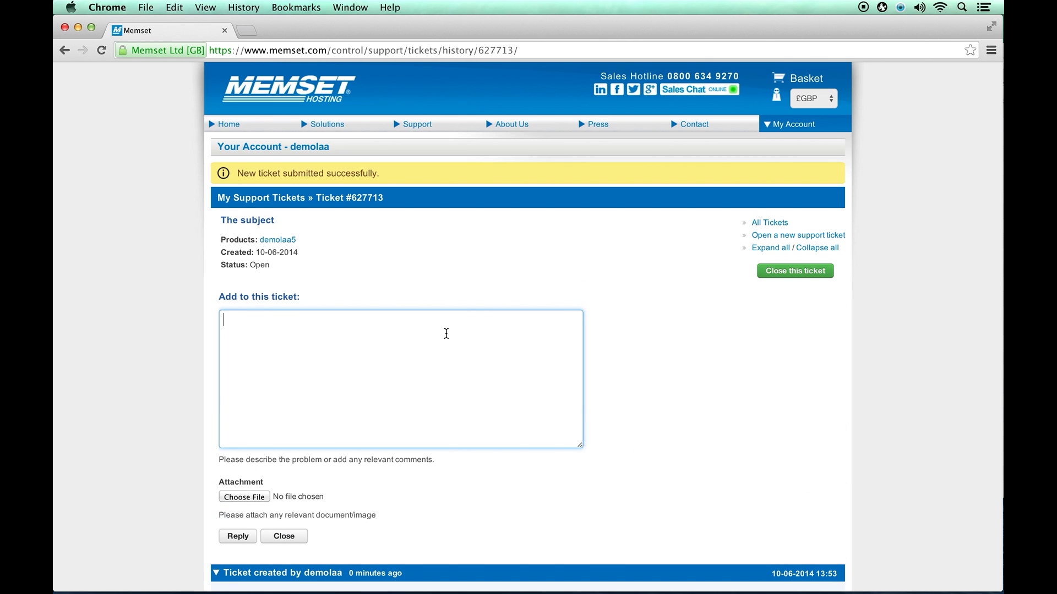
text(Additional info)
click(231, 539)
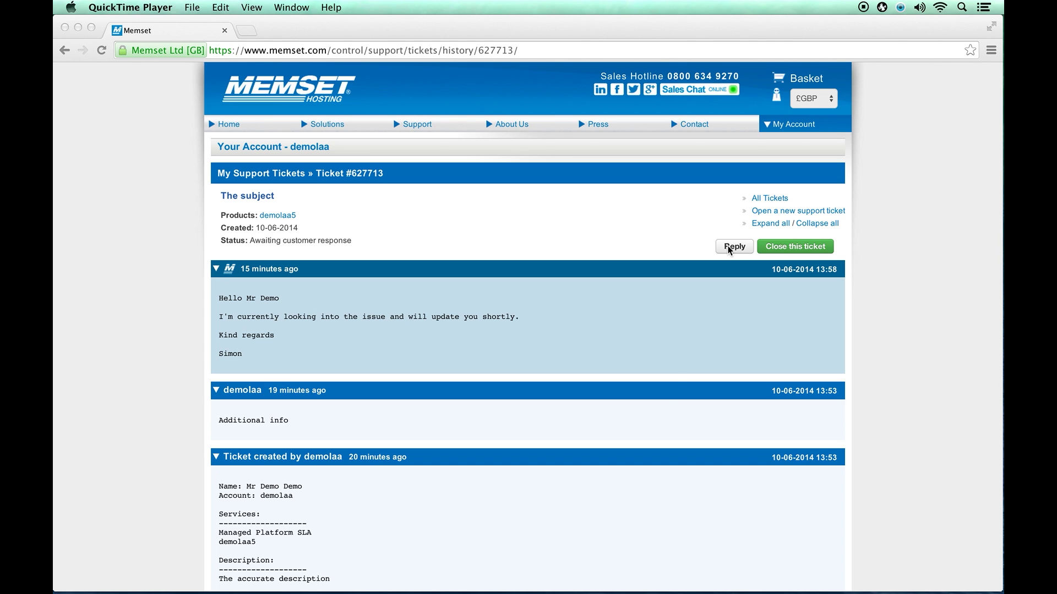
Step: Fold the Additional info message, expand then collapse all messages, and return to All Tickets
click(667, 392)
click(667, 392)
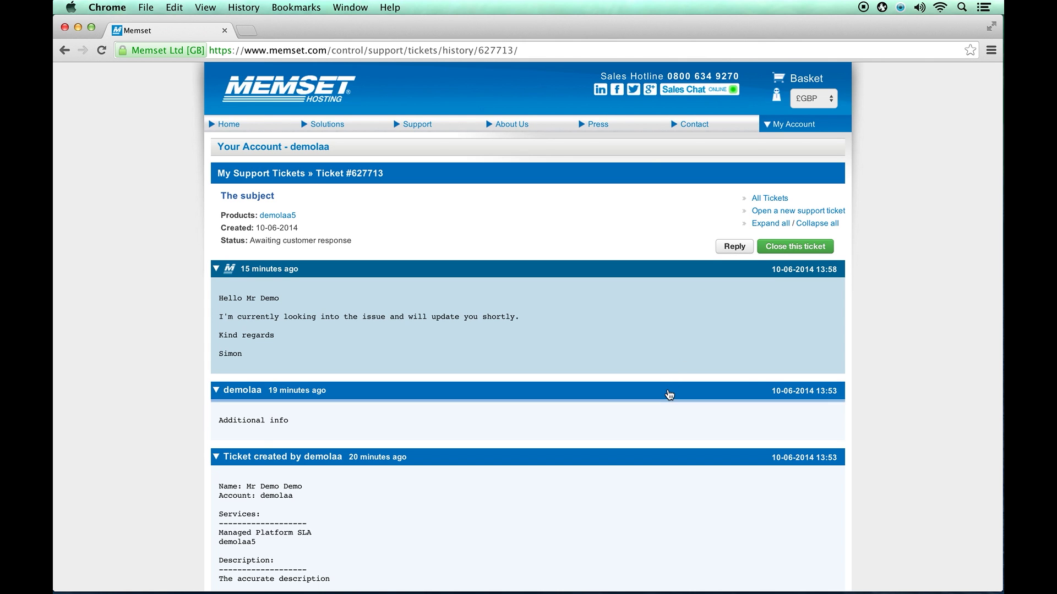
scroll(667, 392, down, 1)
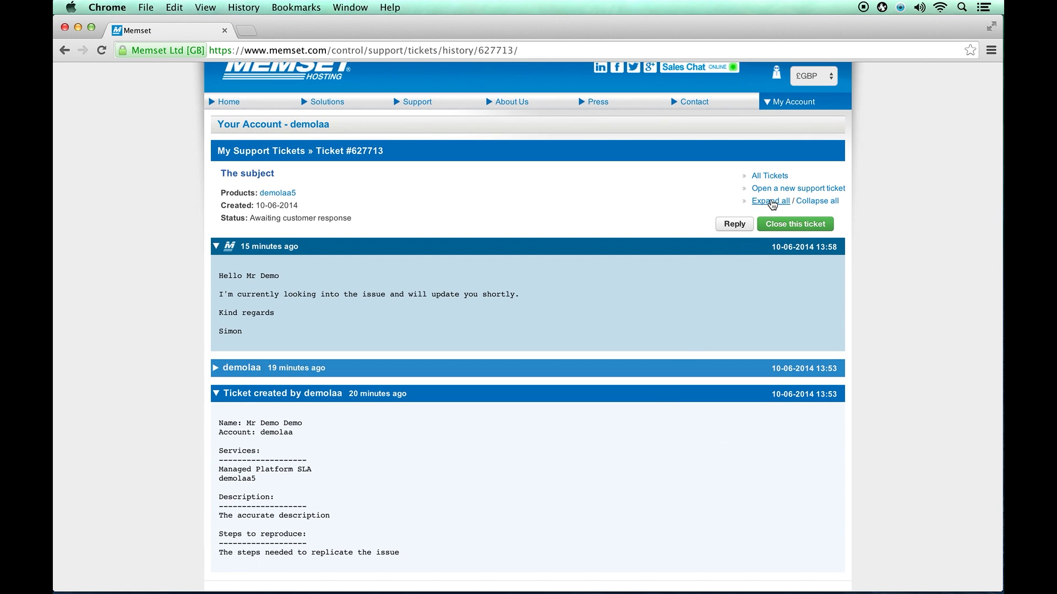
click(770, 202)
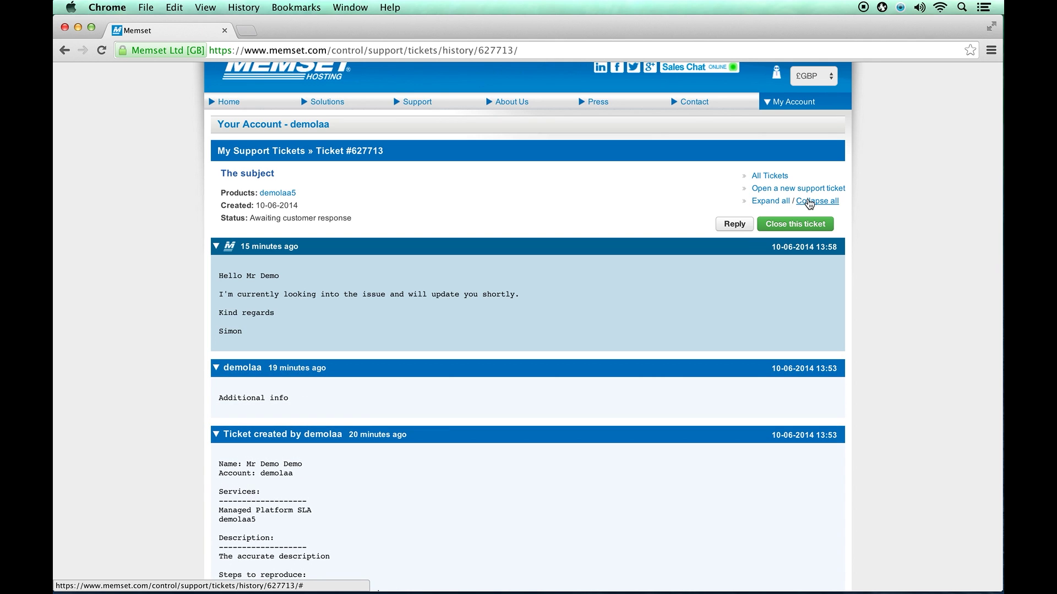
click(809, 201)
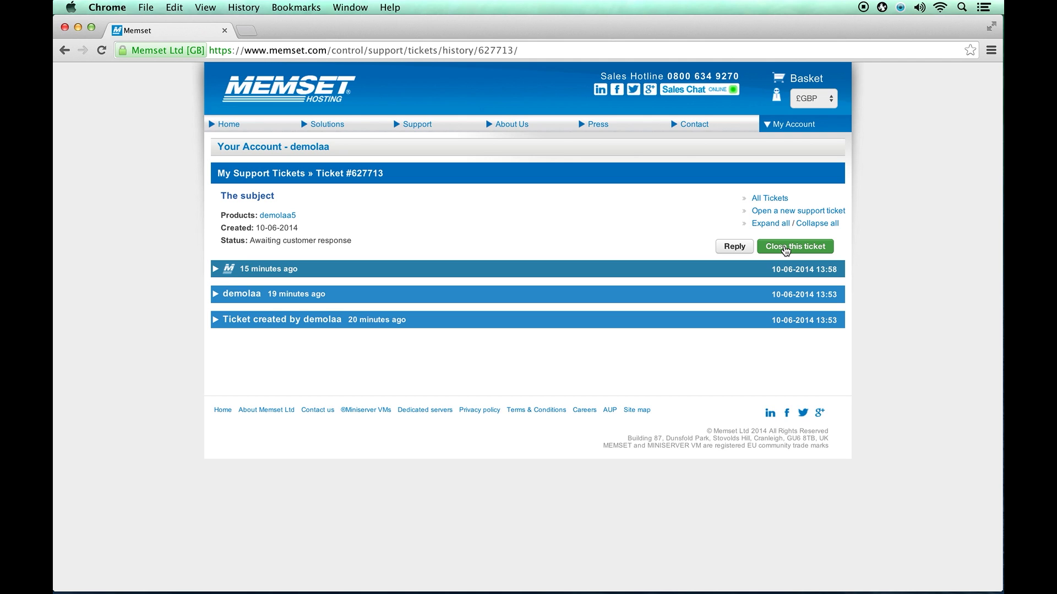
click(776, 201)
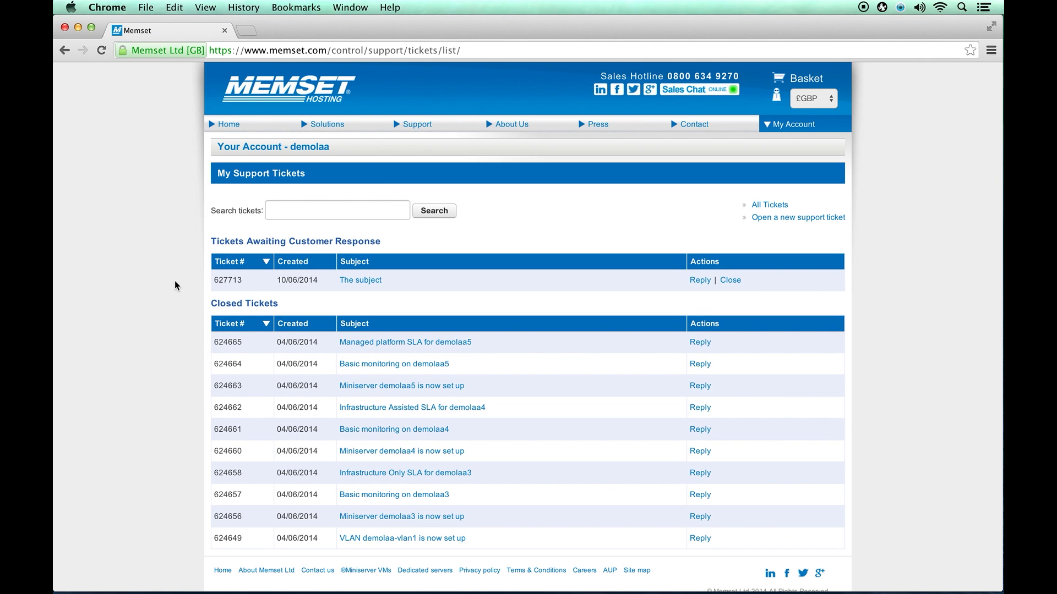
Step: Close ticket 627713 from the ticket list, view it, then return to the Memset home page
click(236, 329)
click(237, 328)
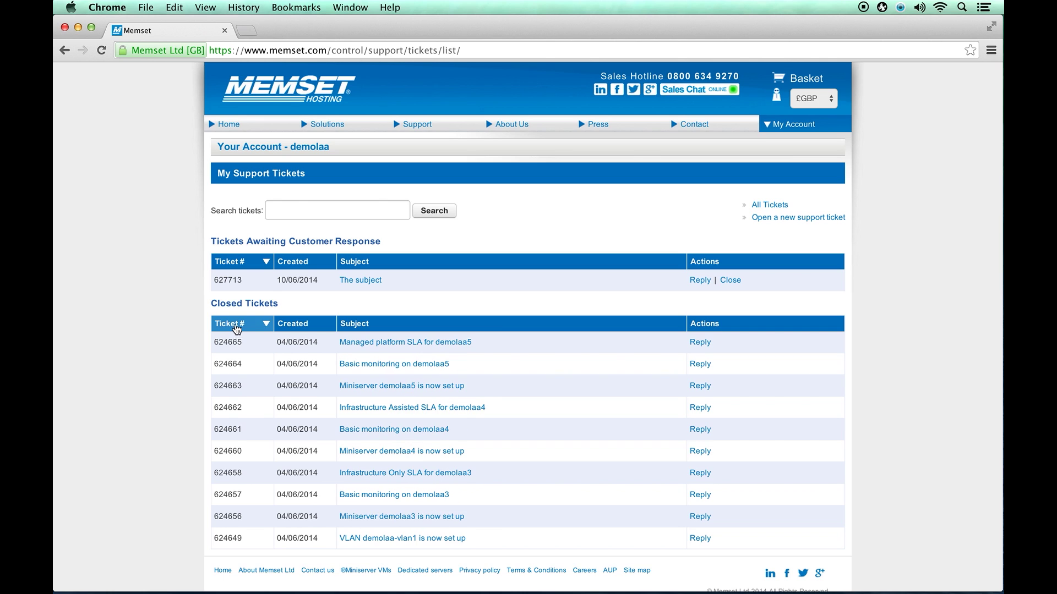
click(295, 216)
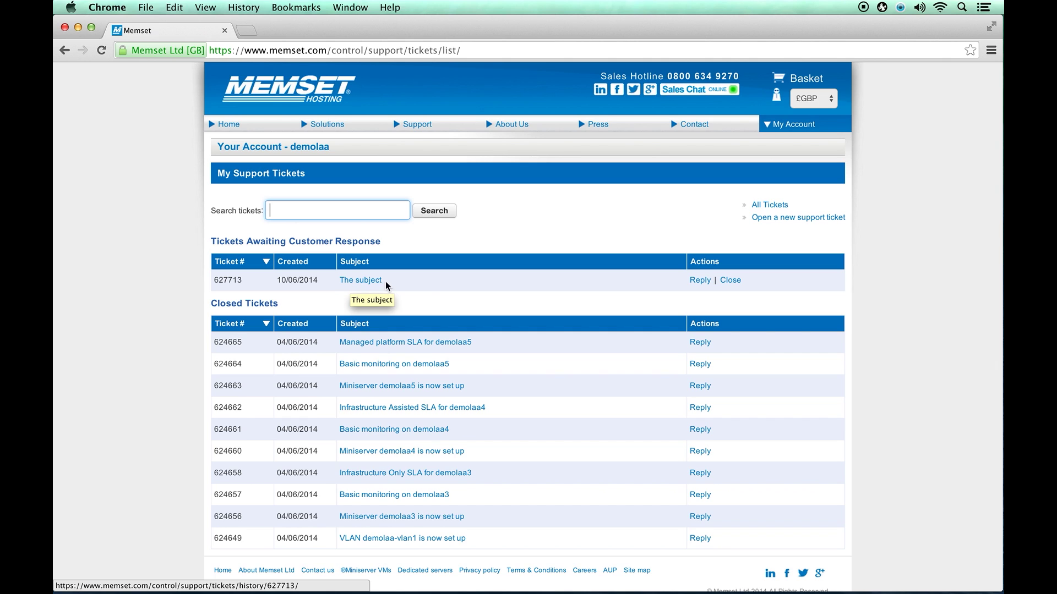
click(732, 281)
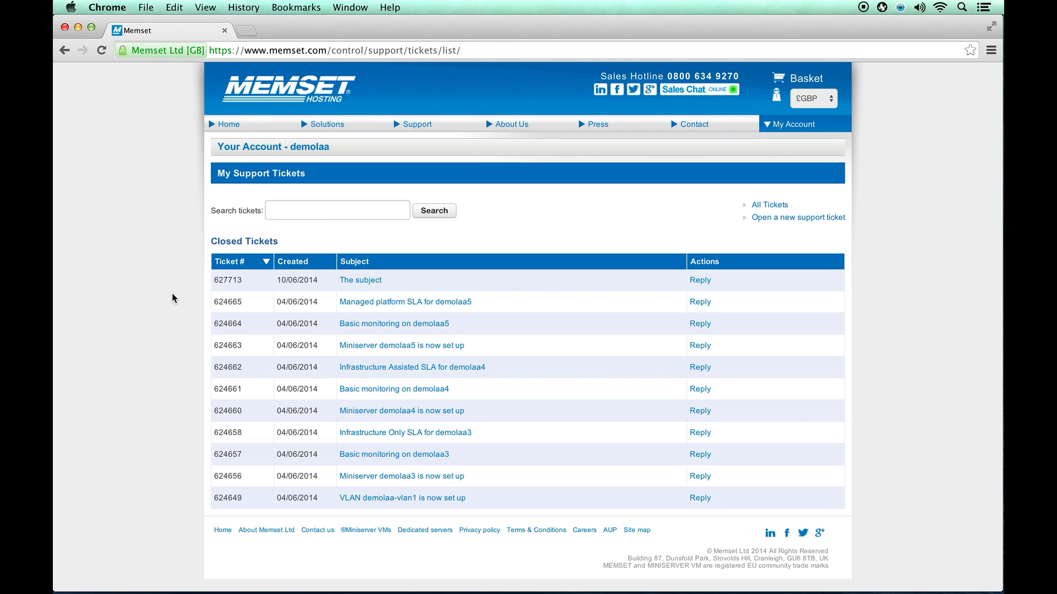
click(699, 282)
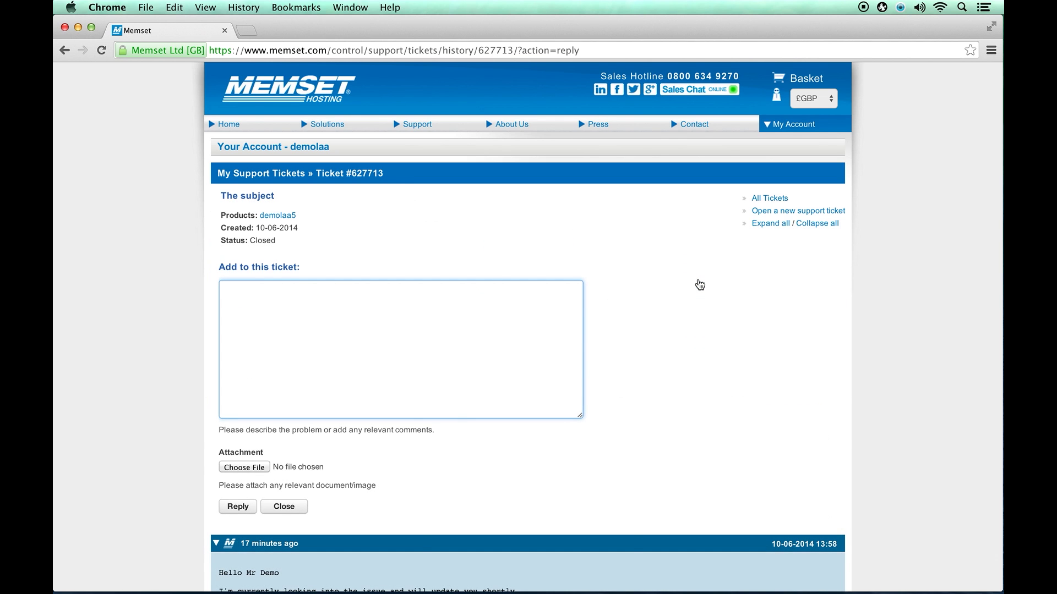
click(324, 92)
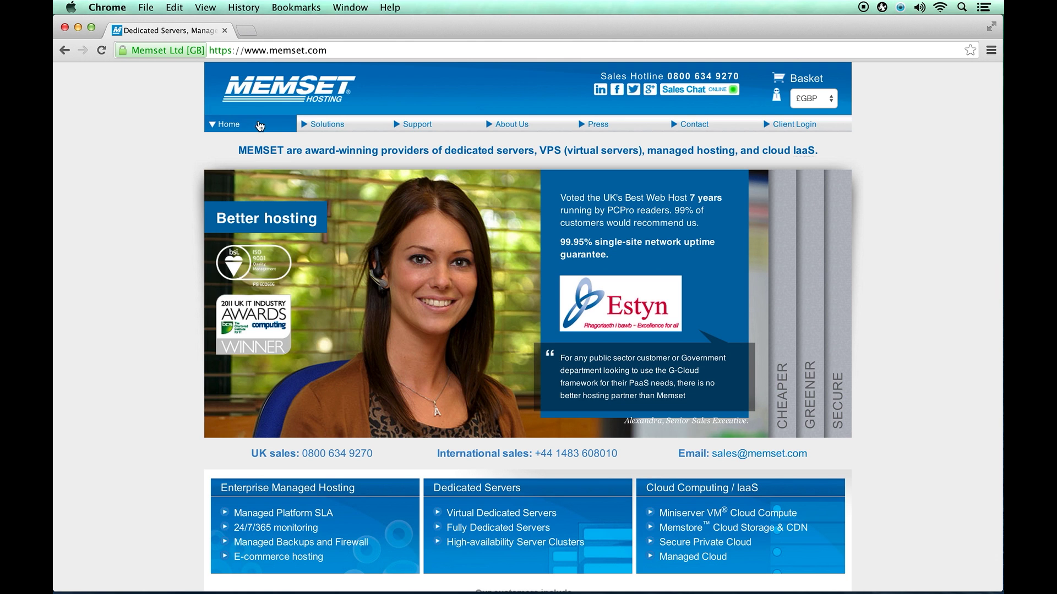
Step: Log back into the account and open the Reboot & emergency contact facility page
mouse_move(722, 128)
mouse_move(788, 126)
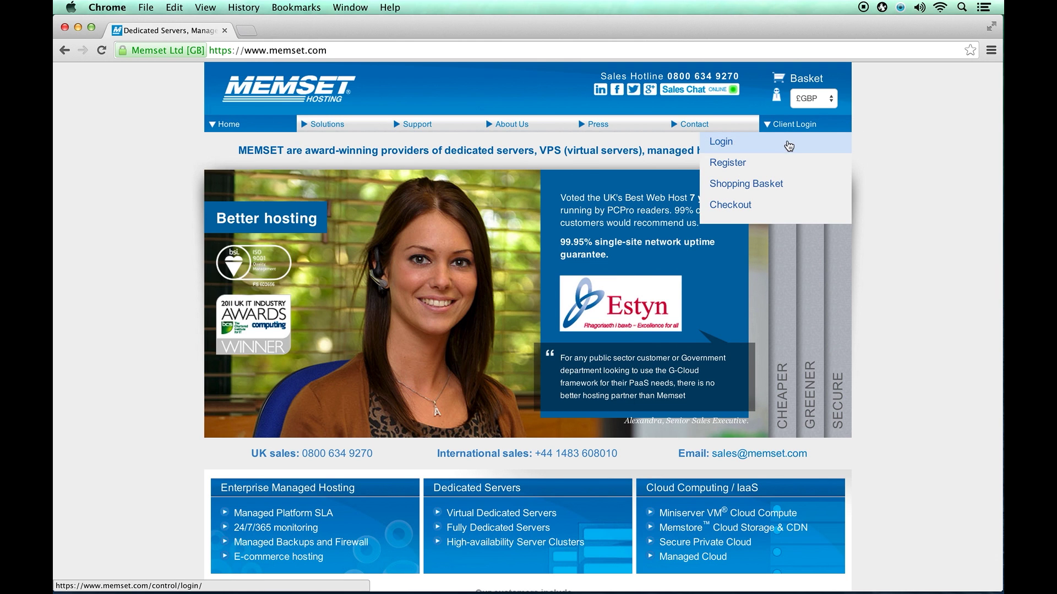
click(786, 144)
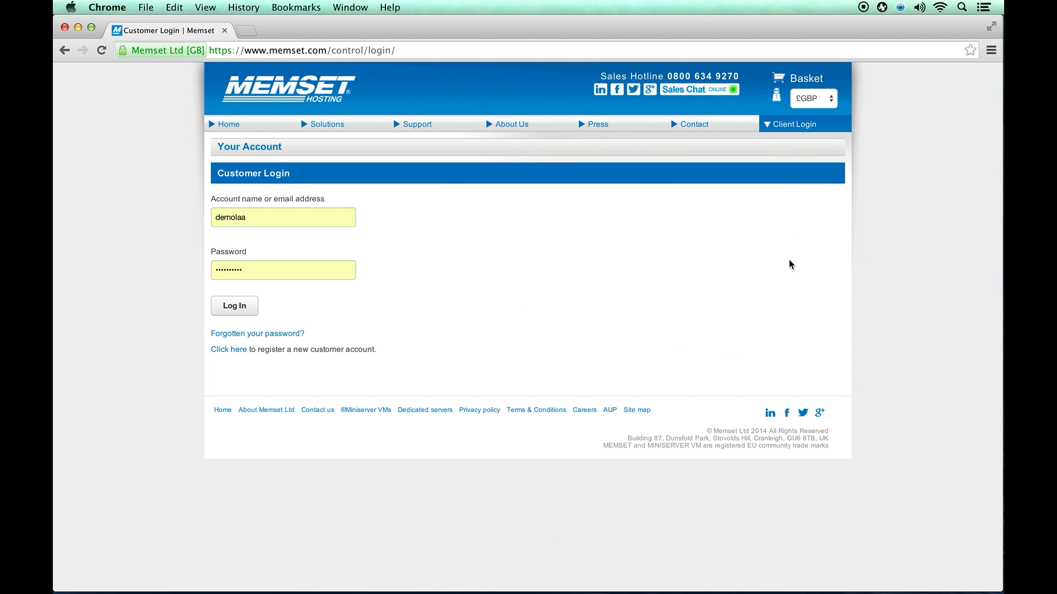
click(246, 309)
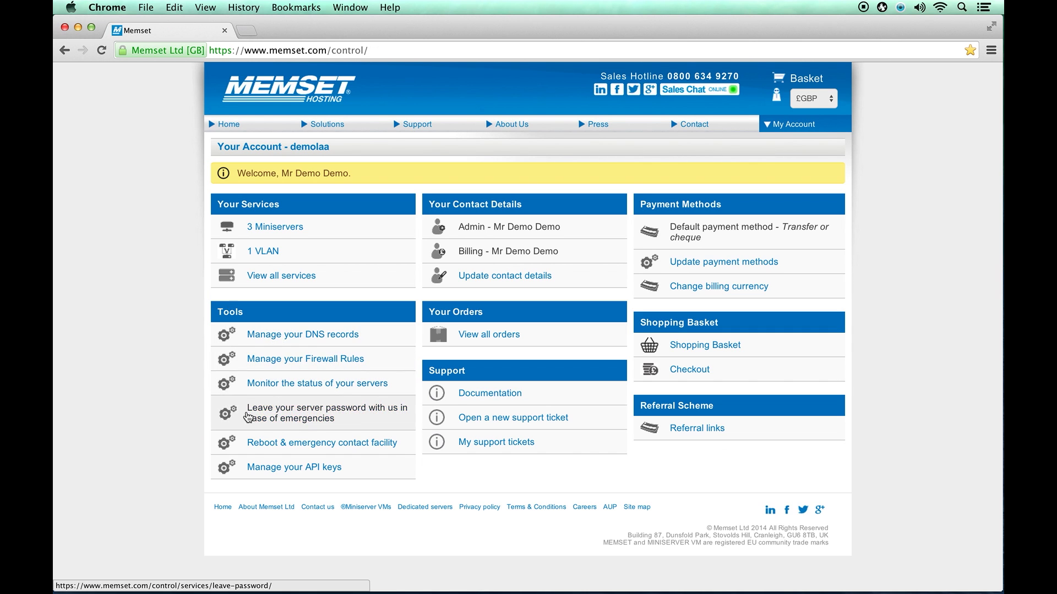
click(245, 443)
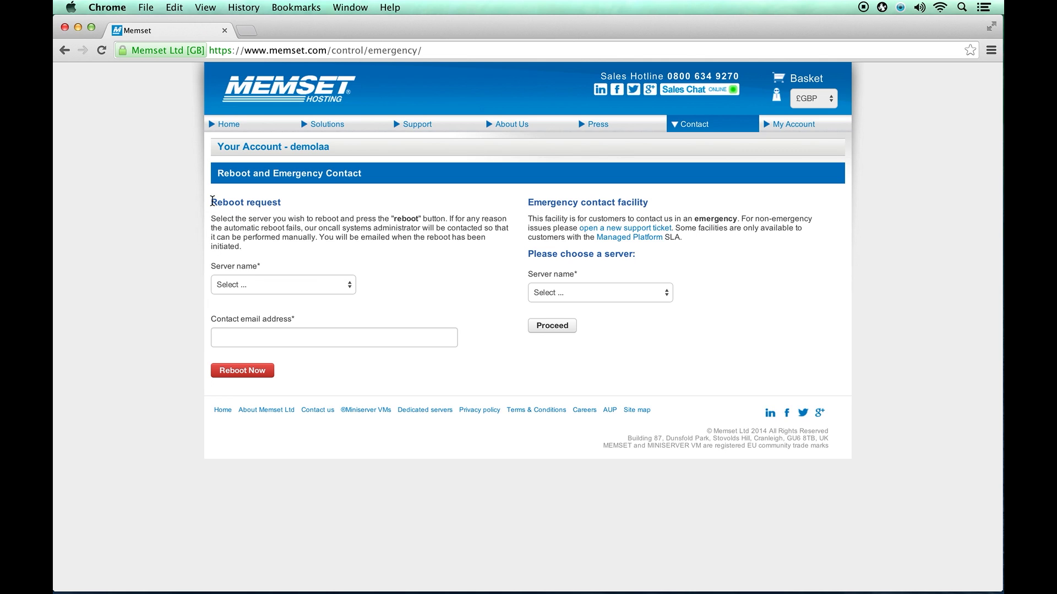
Step: Select server demolaa5 in the reboot request, paste a contact email, then erase it
click(219, 285)
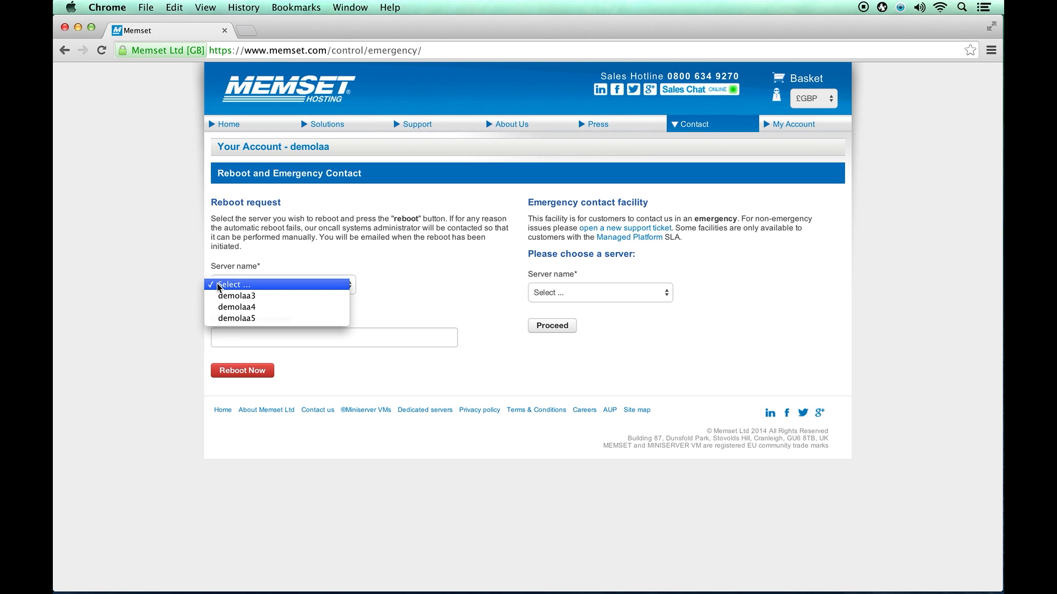
click(223, 319)
click(226, 335)
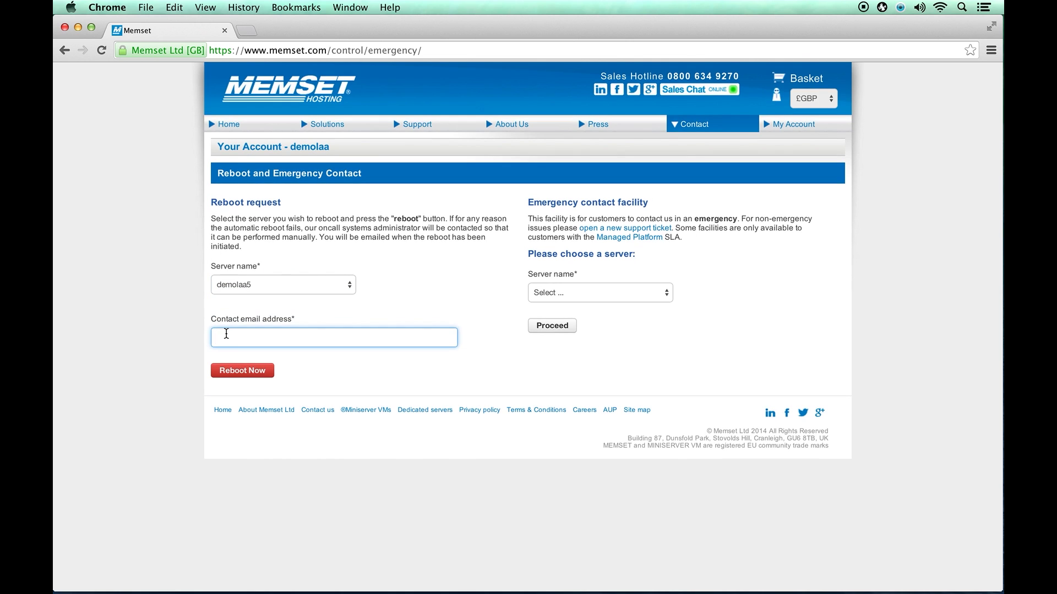
key(super+v)
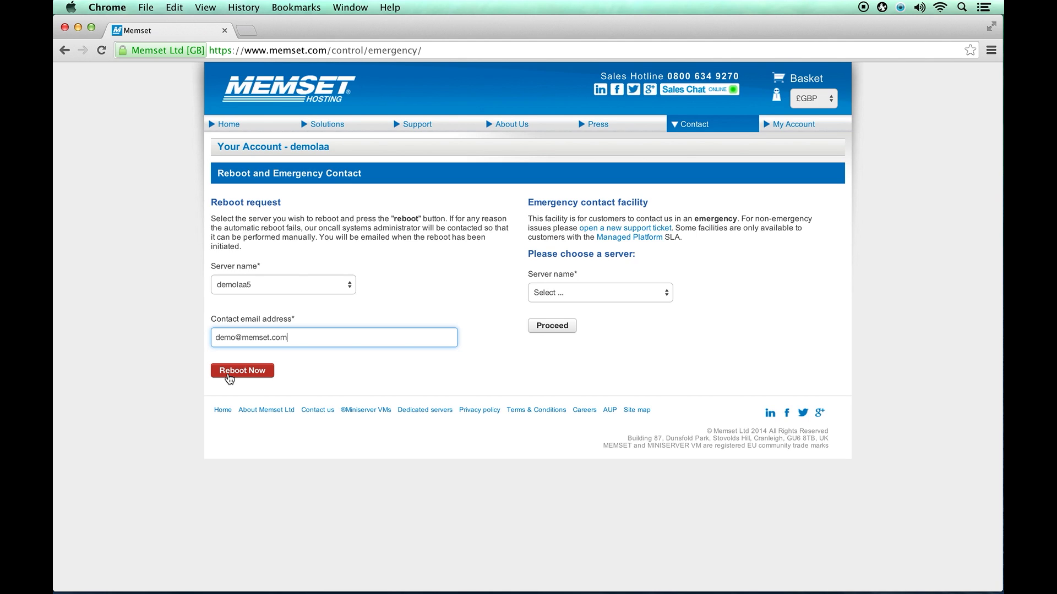
key(BackSpace)
key(BackSpace)
key(BackSpace)
key(BackSpace)
key(BackSpace)
key(BackSpace)
key(BackSpace)
key(BackSpace)
key(BackSpace)
key(BackSpace)
key(BackSpace)
key(BackSpace)
key(BackSpace)
key(BackSpace)
key(BackSpace)
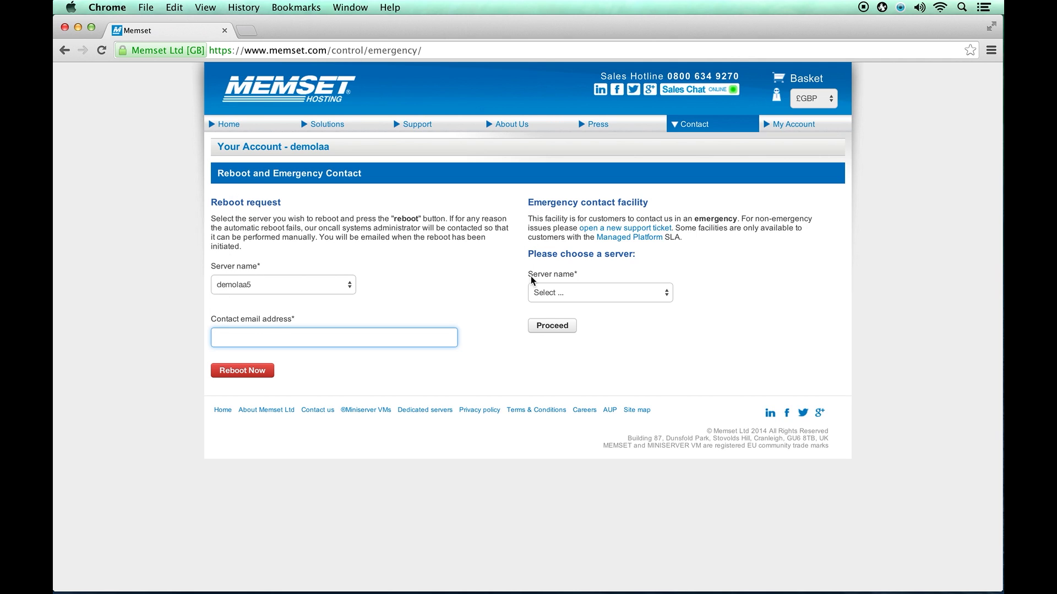
Step: Choose demolaa4 under Emergency contact facility and proceed to the emergency ticket form
click(536, 297)
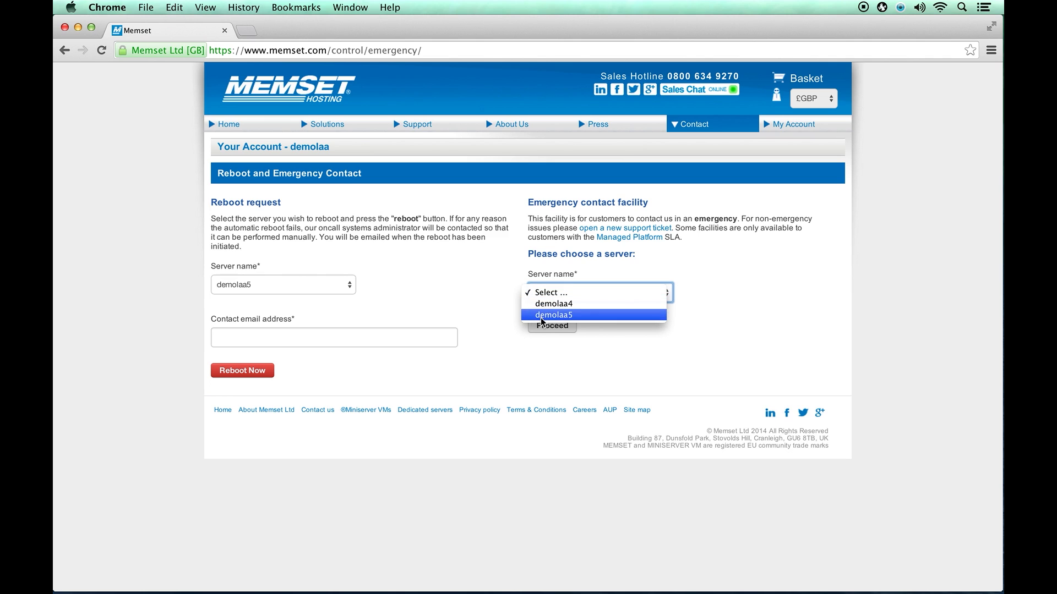
click(542, 305)
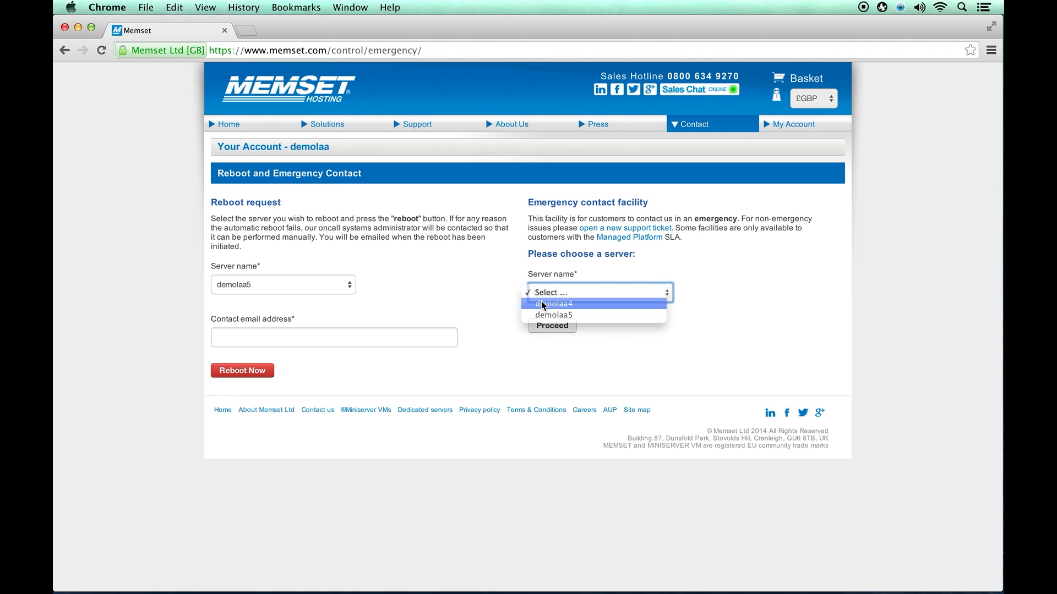
click(542, 327)
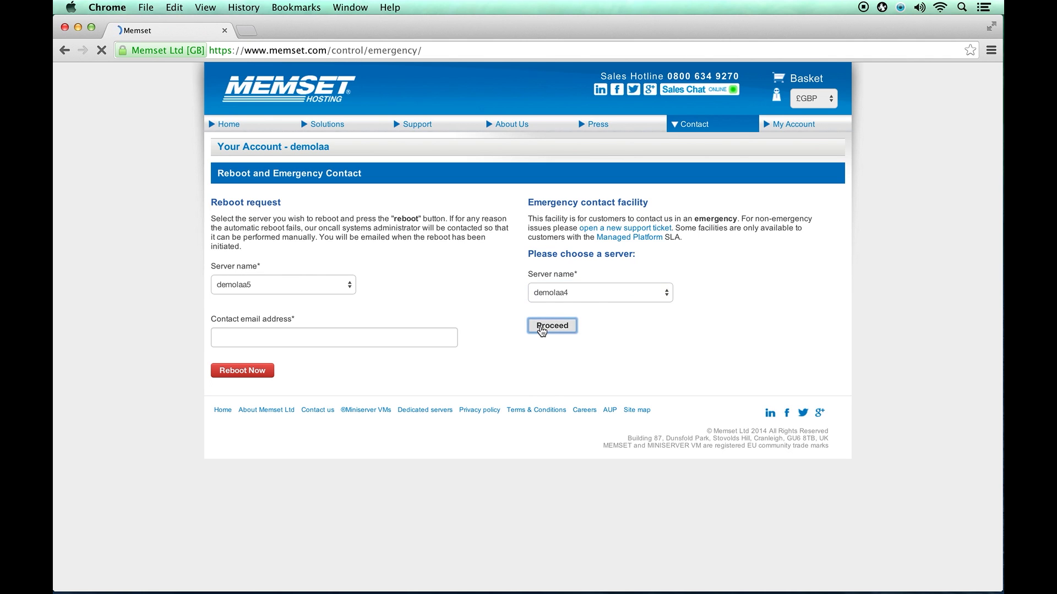
drag(535, 269, 539, 298)
click(535, 311)
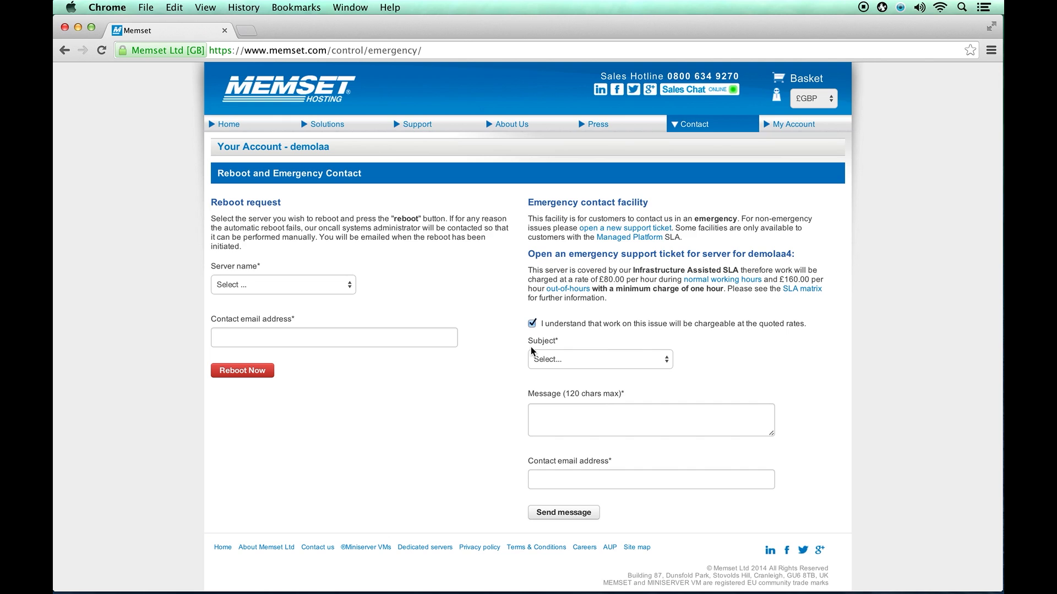
Step: Set subject Network connectivity, message 'short message', paste the contact email, and submit
click(546, 358)
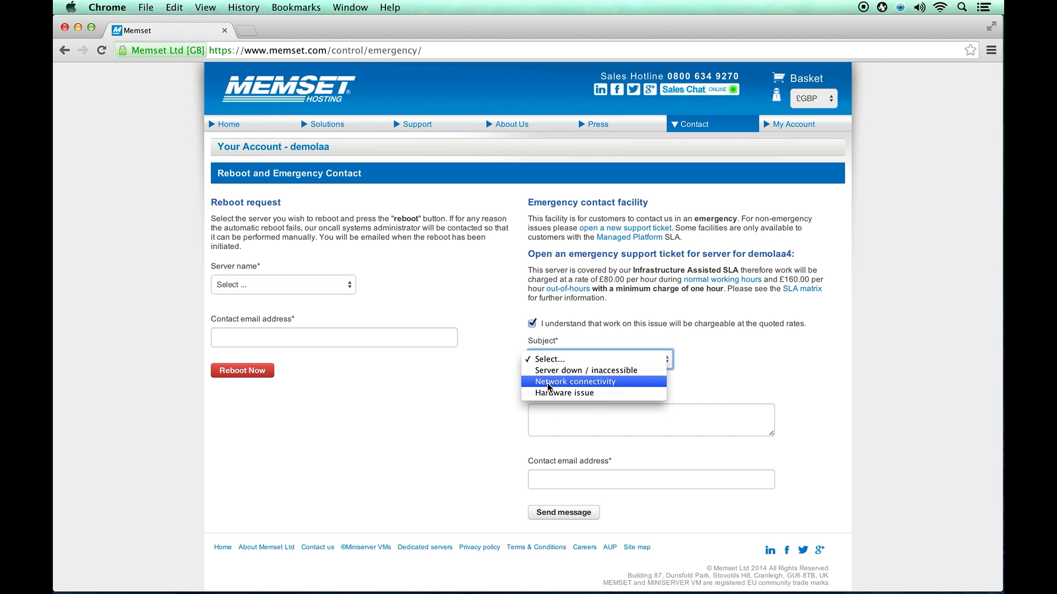
click(547, 382)
text(short )
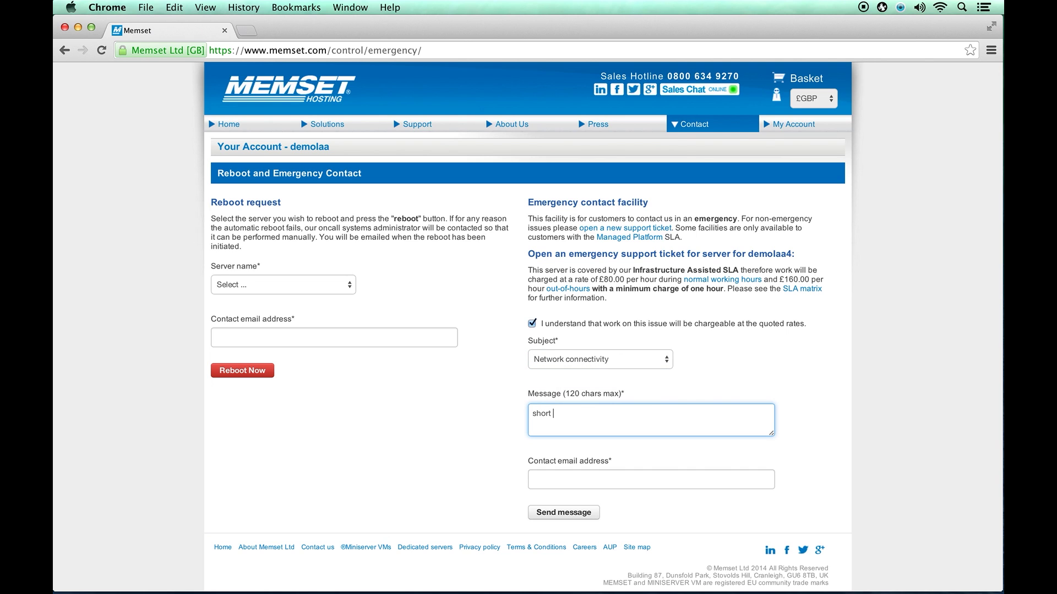
text(message)
click(533, 479)
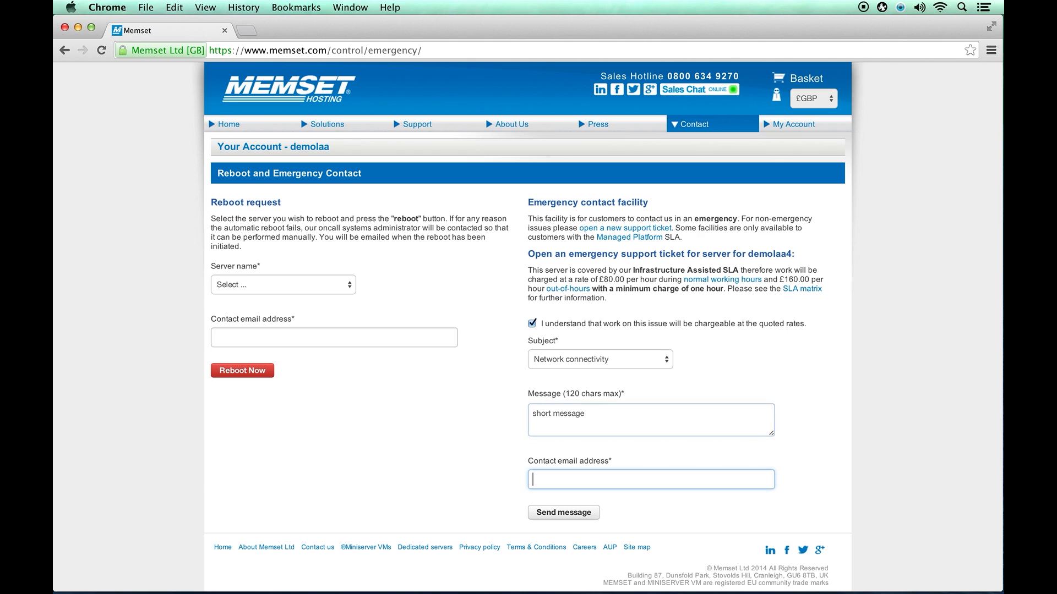
key(super+v)
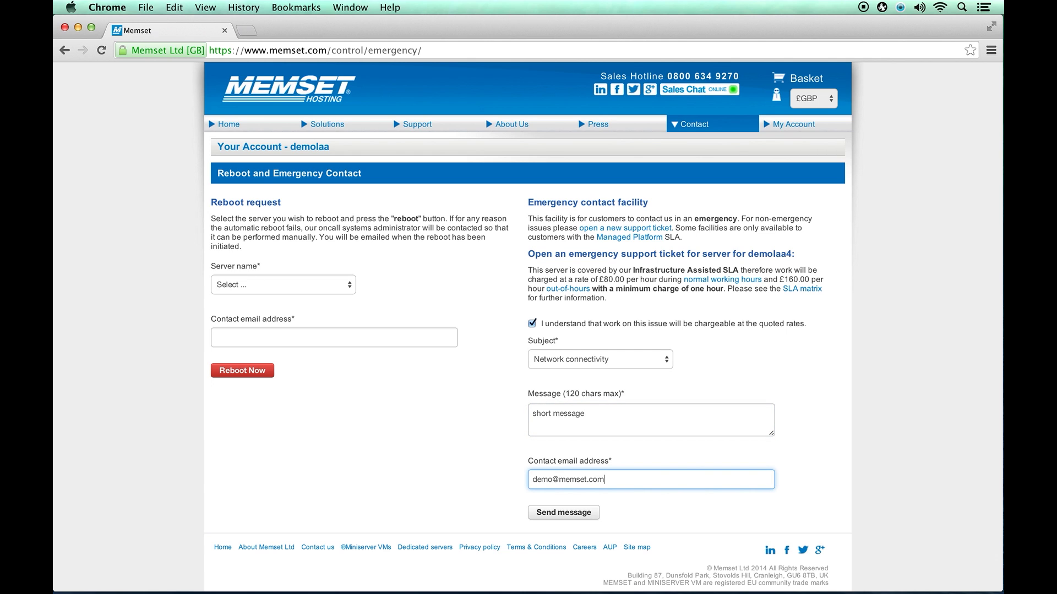
click(544, 514)
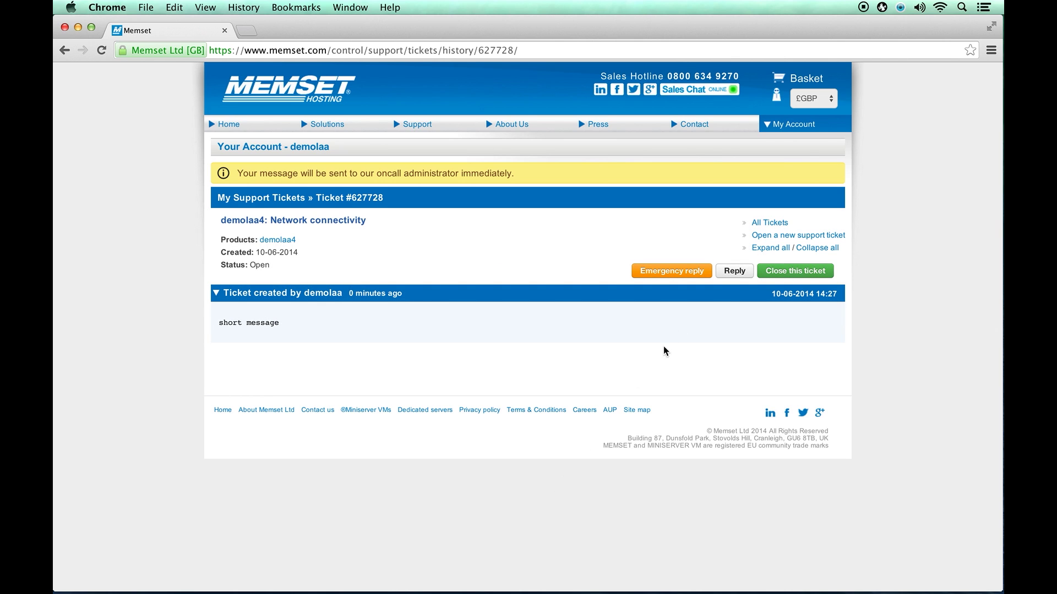
Step: Return to All Tickets and bring up the emergency reply form for ticket 627728
click(766, 222)
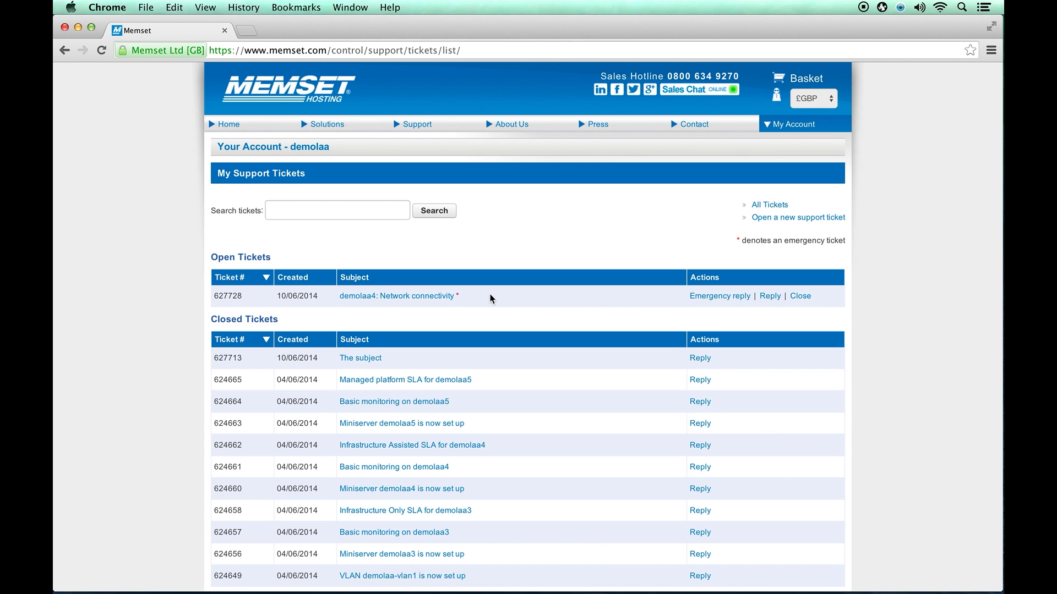
click(705, 297)
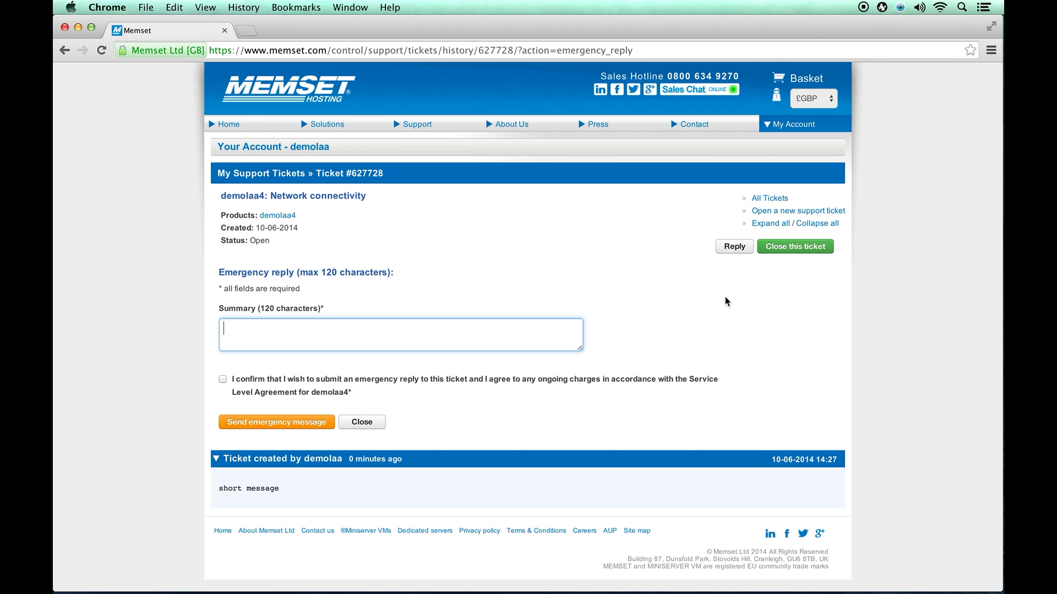
Step: Switch ticket 627728 to the normal reply form, focus the reply box, then log out via My Account
click(738, 252)
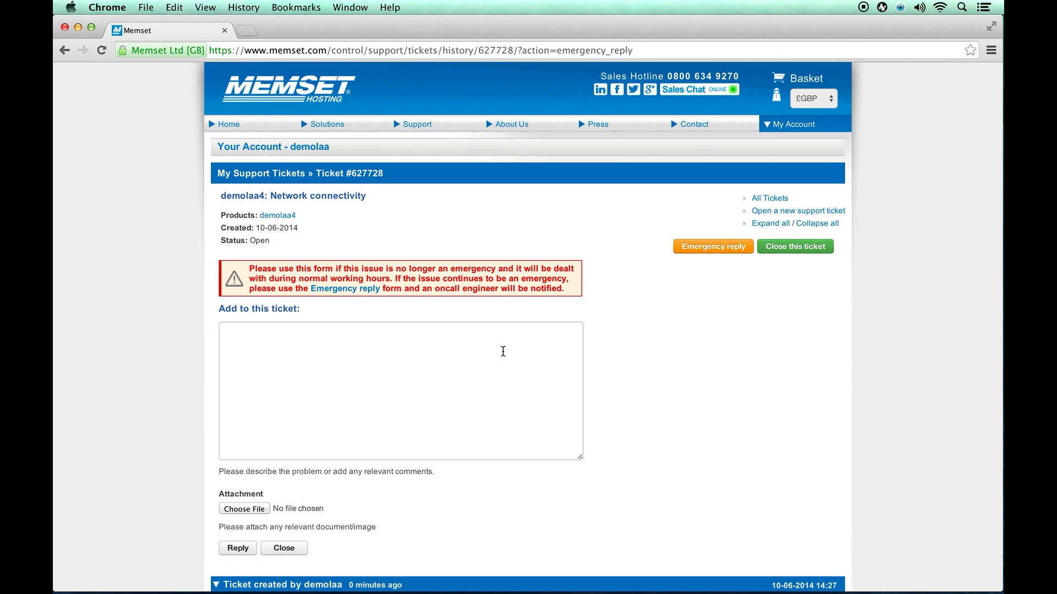
click(444, 351)
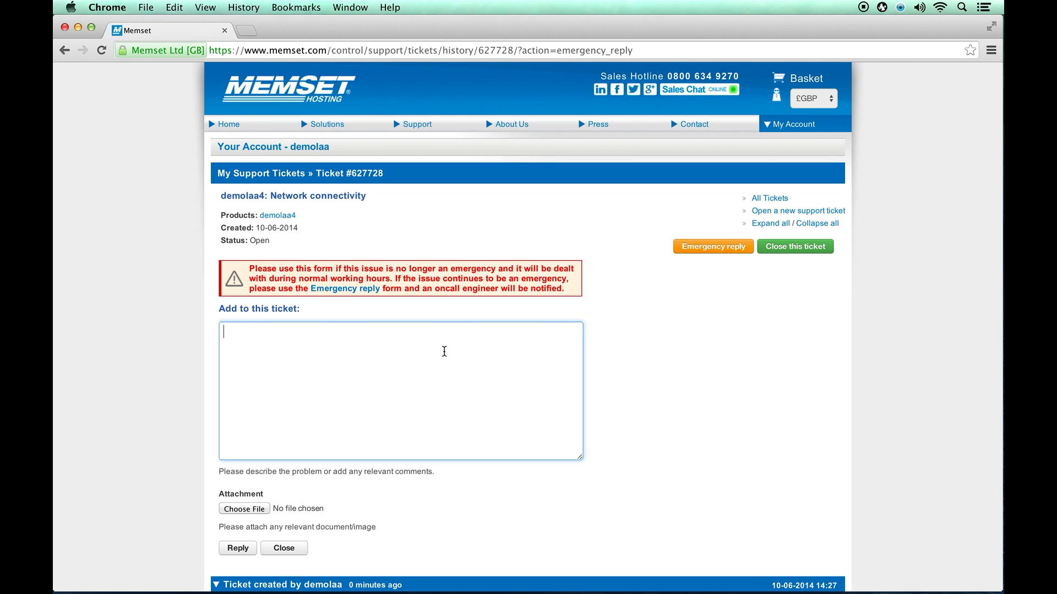
mouse_move(793, 130)
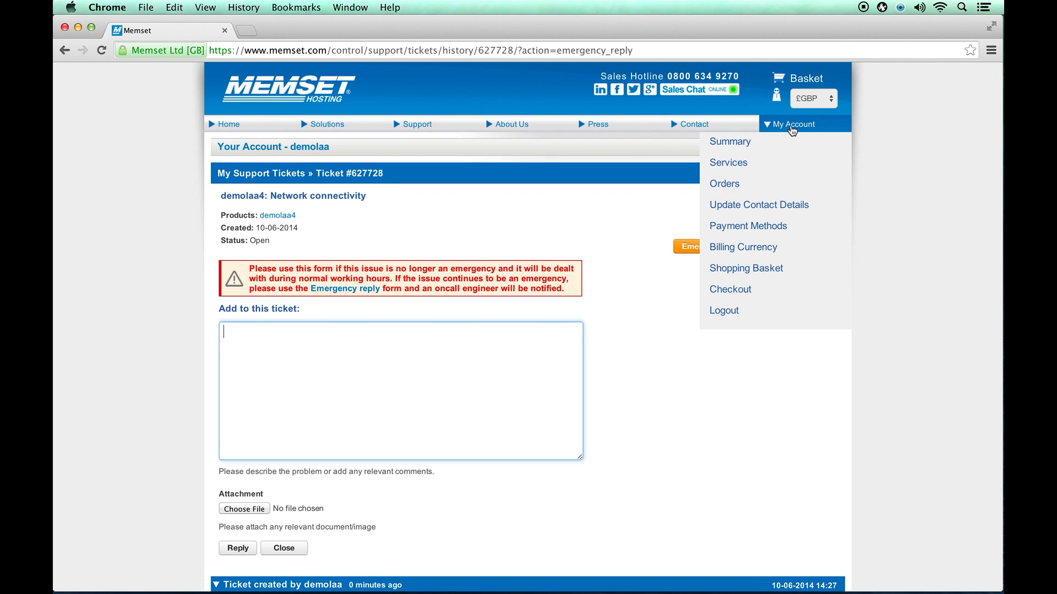
click(782, 310)
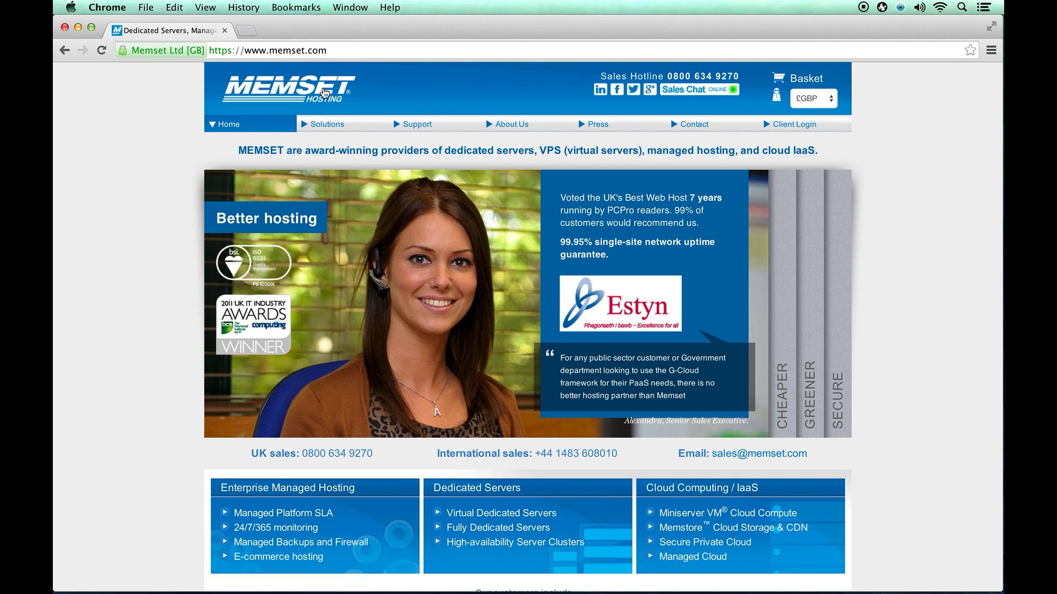